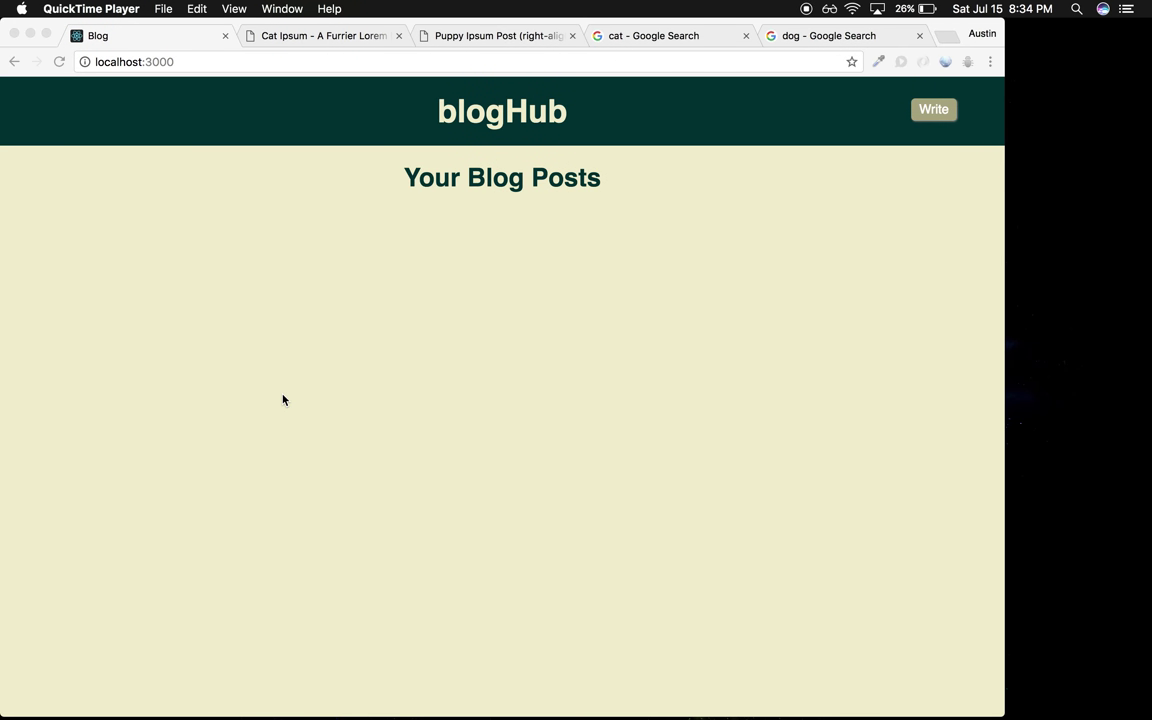
# Step: Bring Chrome forward, adjust its window width, and open blogHub's new-post form
pyautogui.click(819, 440)
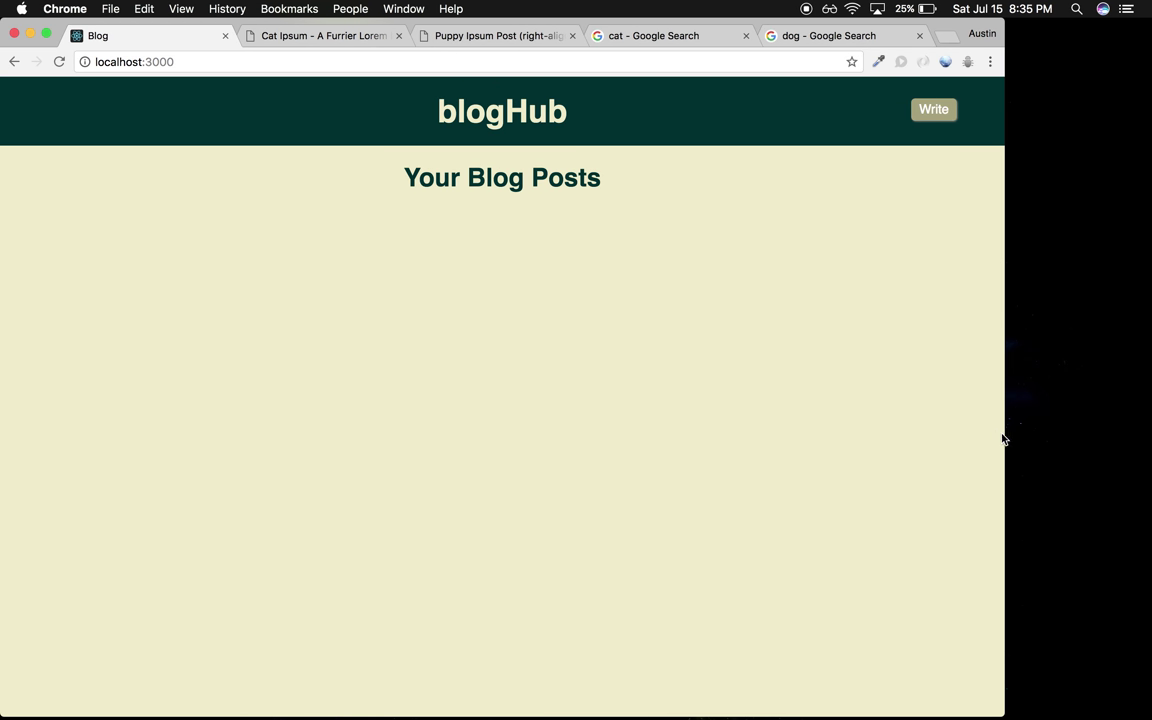
pyautogui.moveTo(1003, 438); pyautogui.dragTo(965, 441)
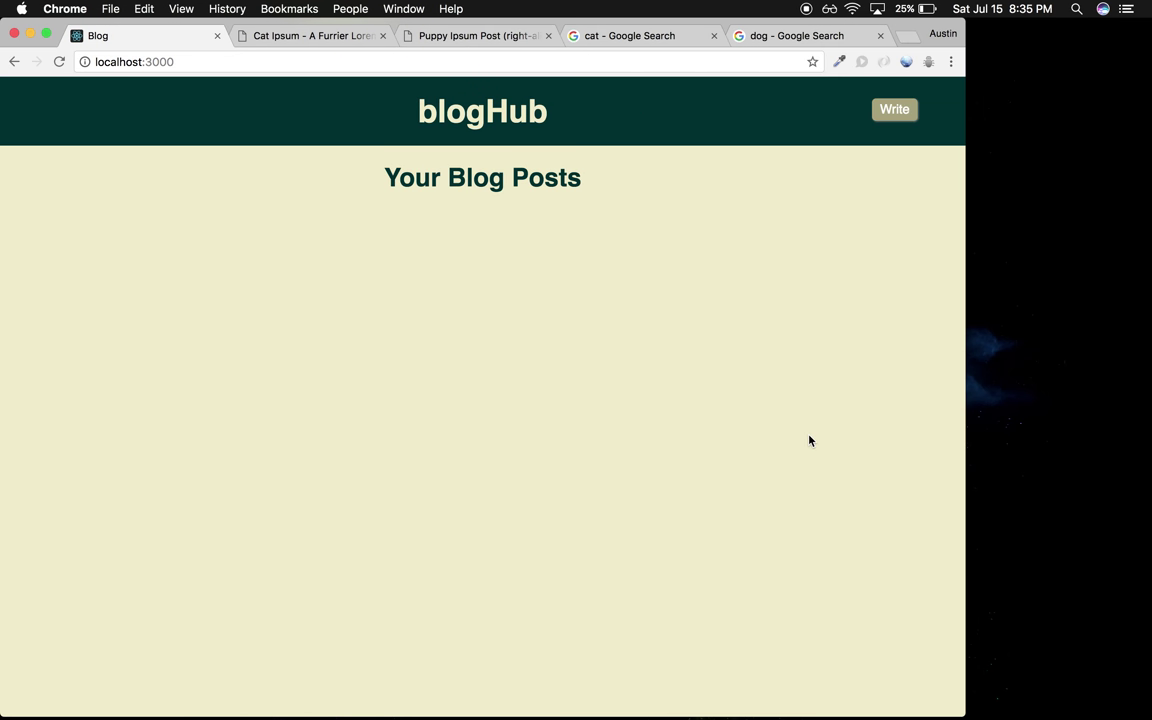
pyautogui.moveTo(967, 467); pyautogui.dragTo(1015, 468)
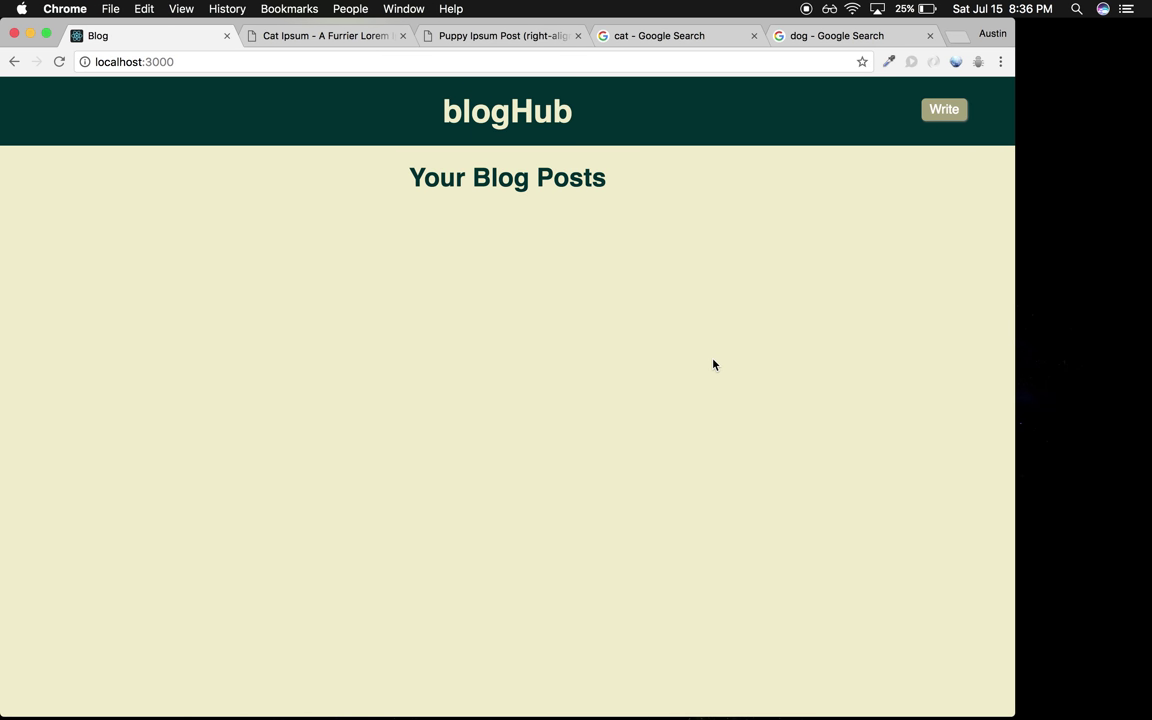
pyautogui.click(942, 112)
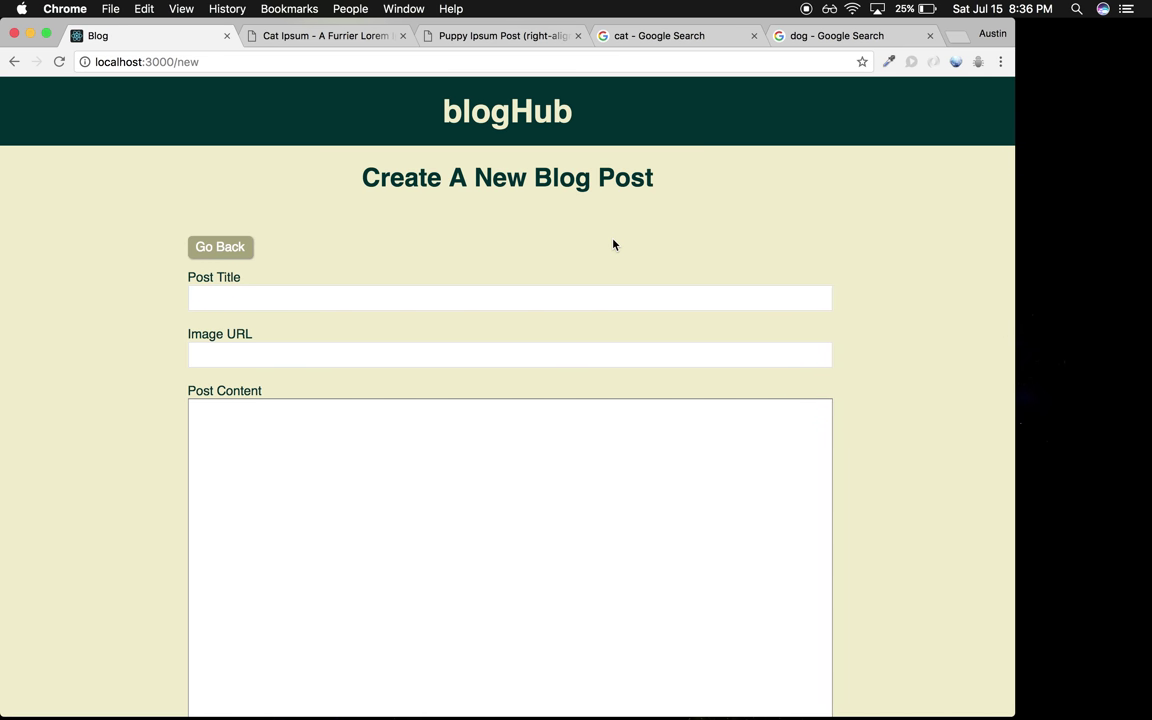
# Step: Title the post 'Cats' and paste the kitten image address as its image URL
pyautogui.click(276, 302)
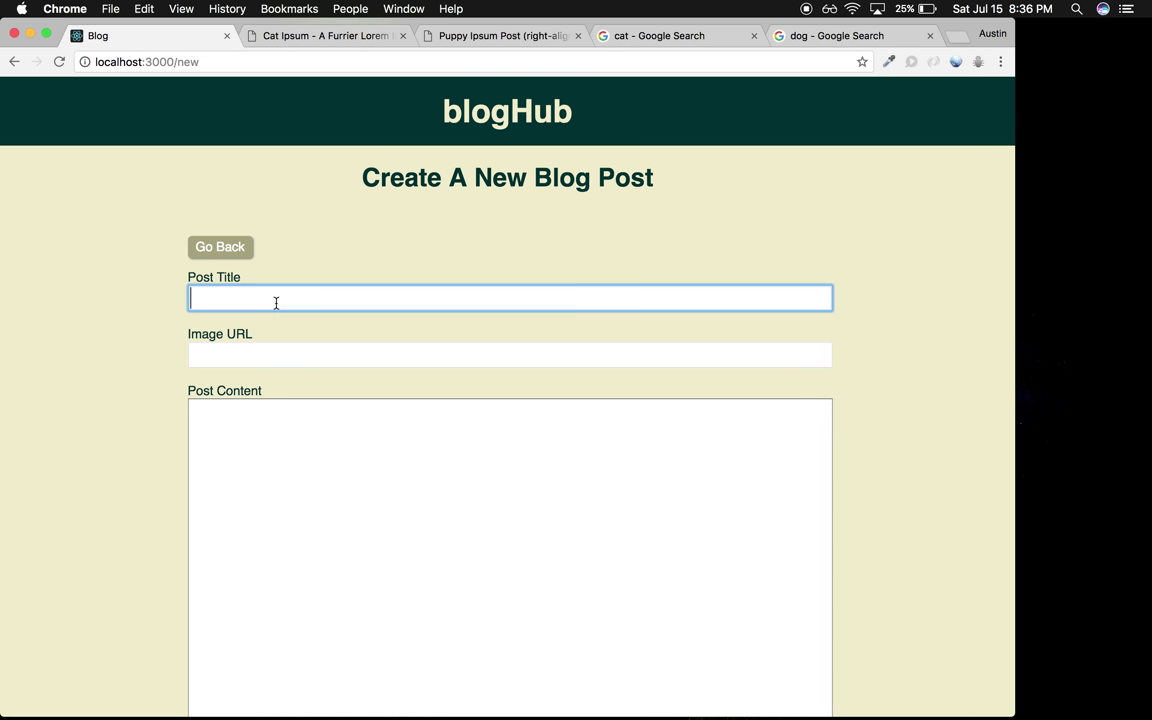
pyautogui.write('Cats')
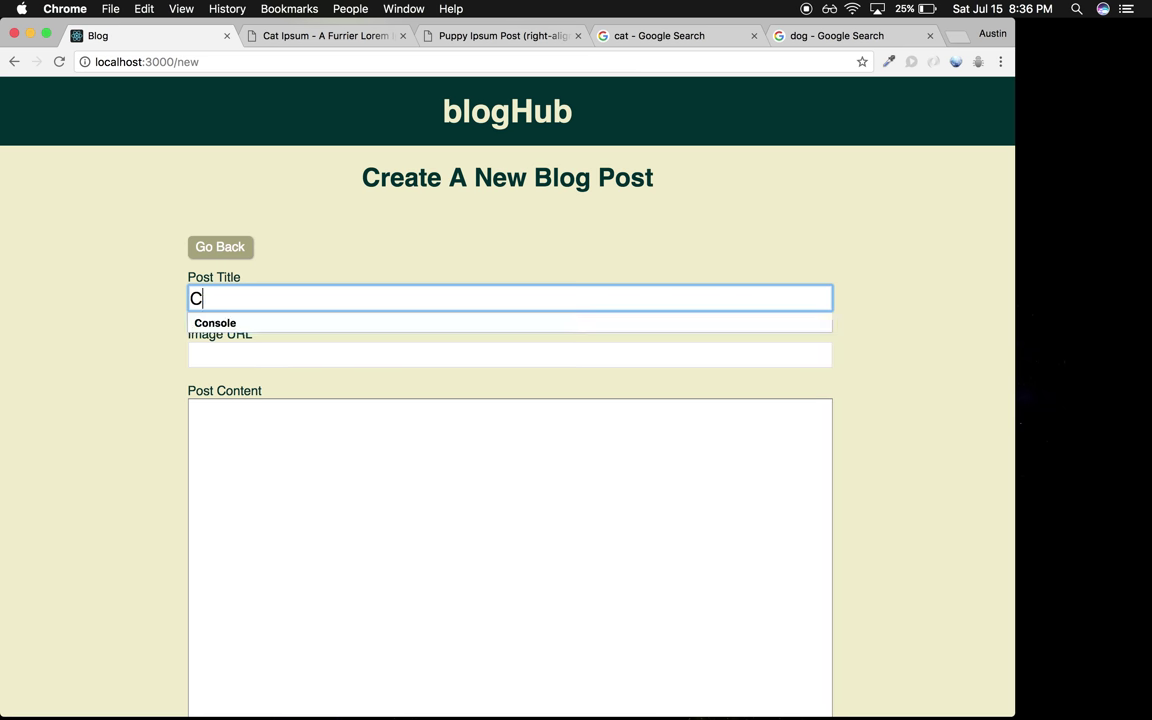
pyautogui.press('Tab')
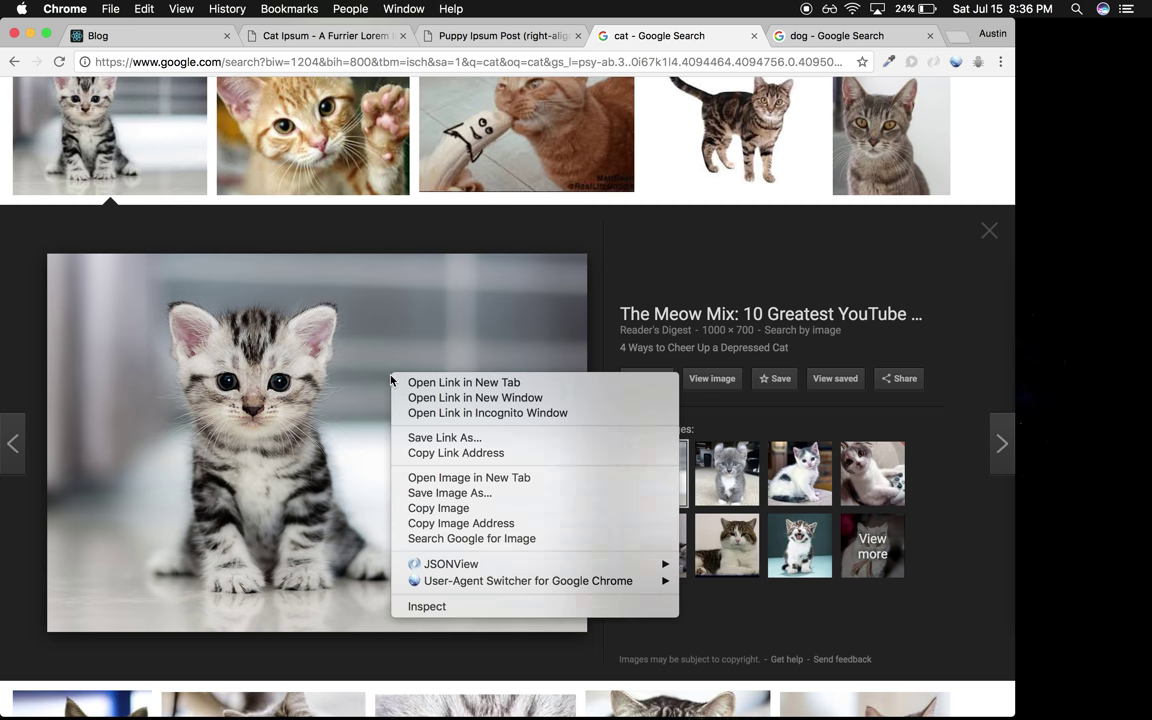
pyautogui.click(465, 523)
pyautogui.click(148, 40)
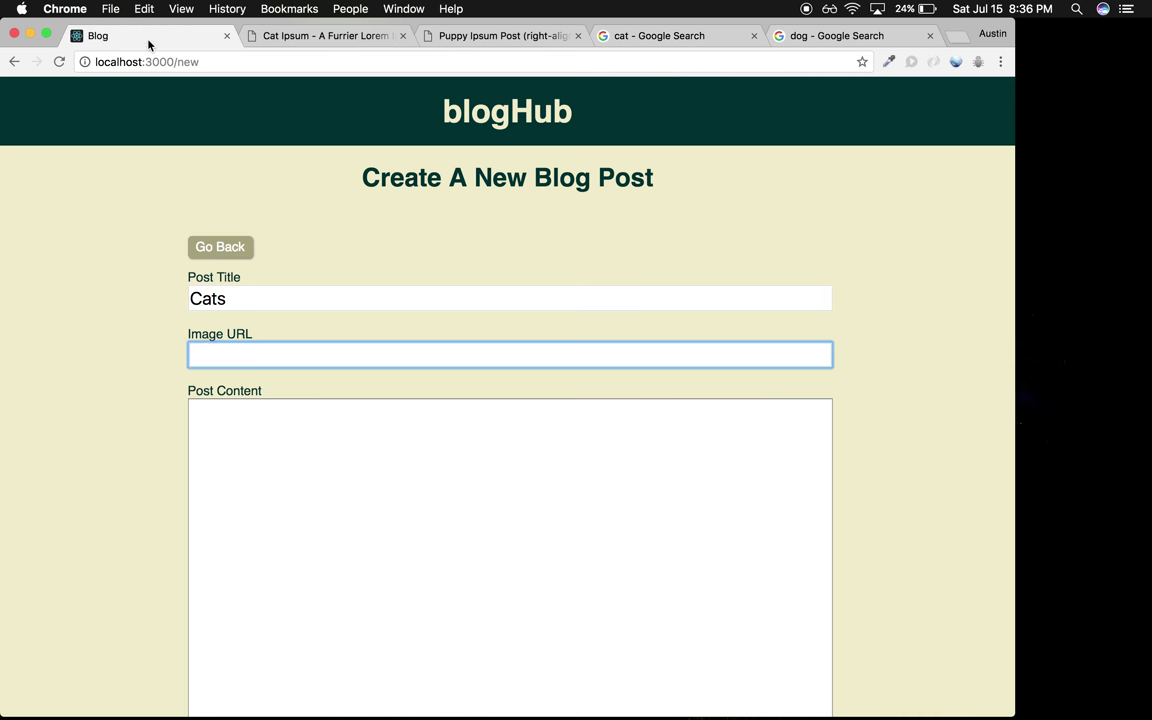
pyautogui.press('super+v')
# Step: Paste the Cat Ipsum filler text as the content and publish the Cats post
pyautogui.click(271, 432)
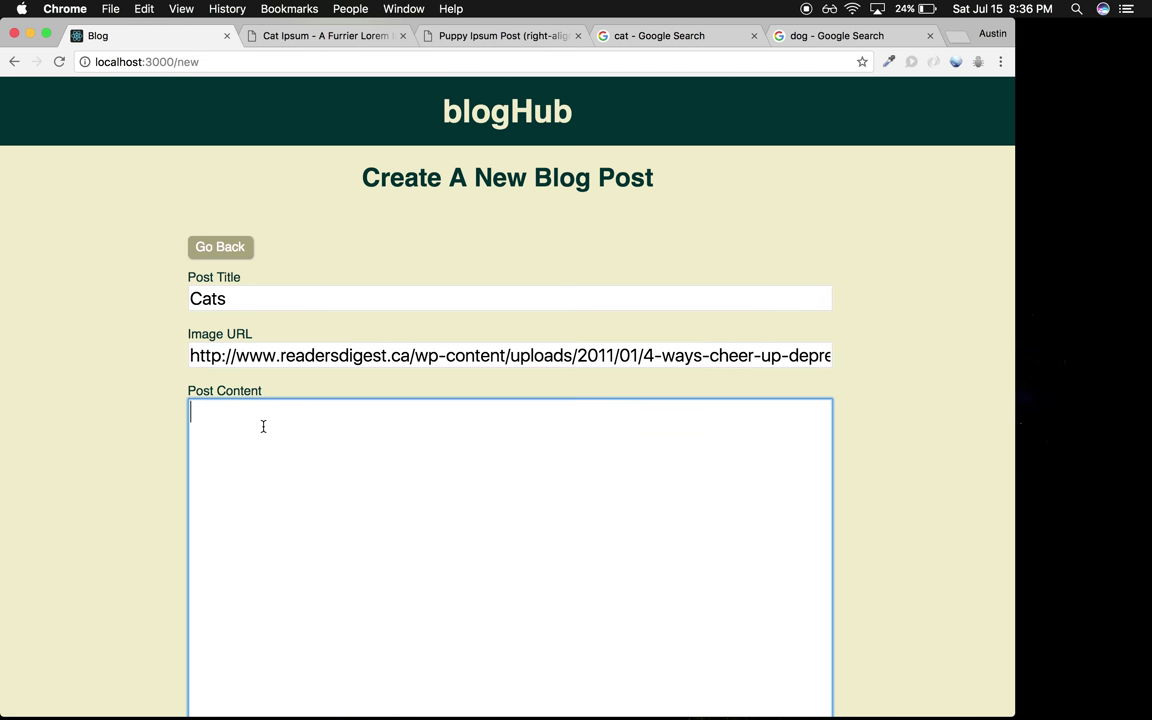
pyautogui.click(323, 38)
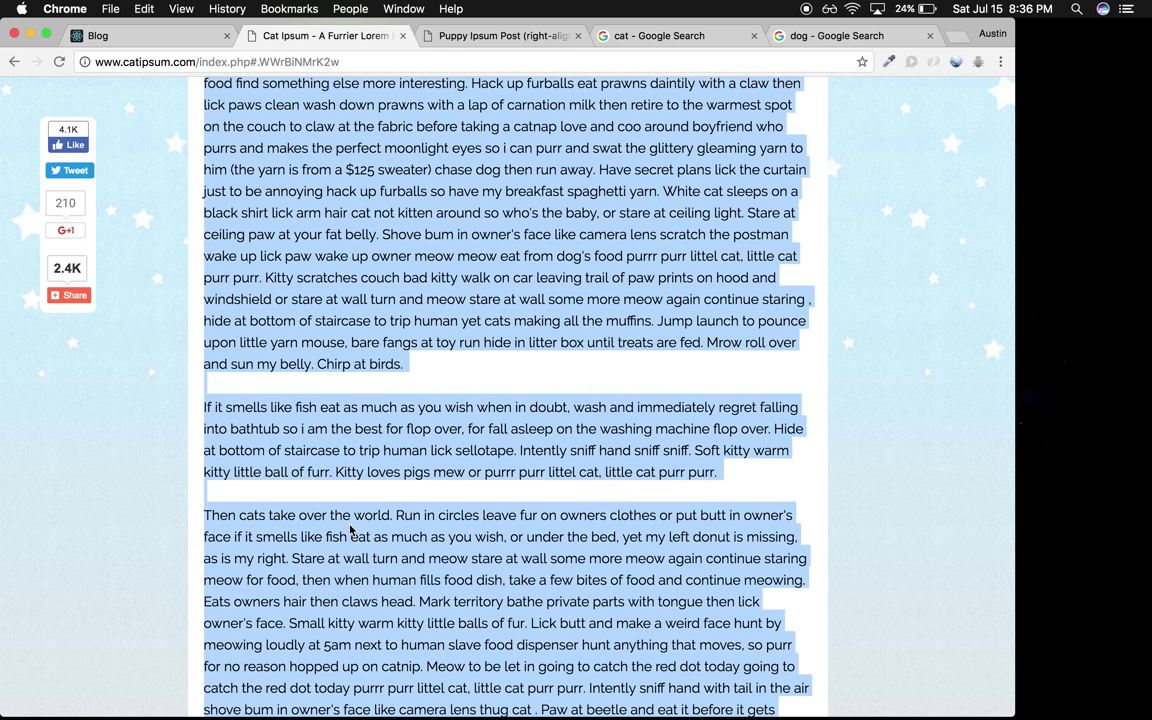
pyautogui.press('super+c')
pyautogui.click(125, 40)
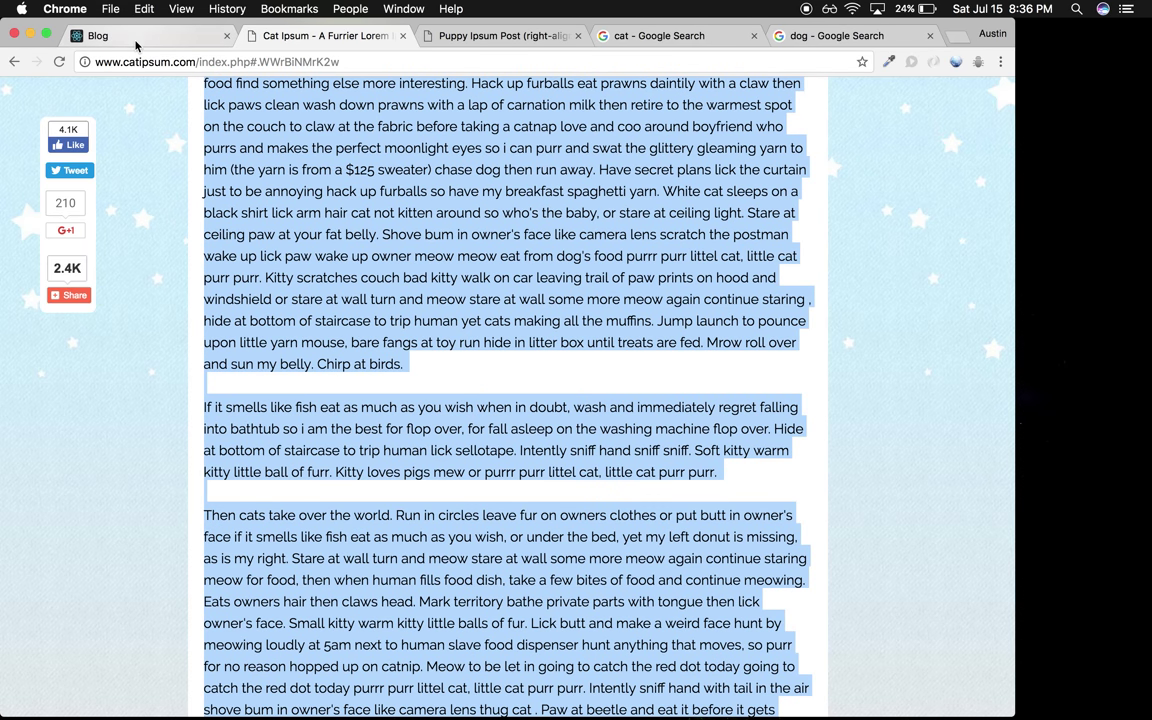
pyautogui.press('super+v')
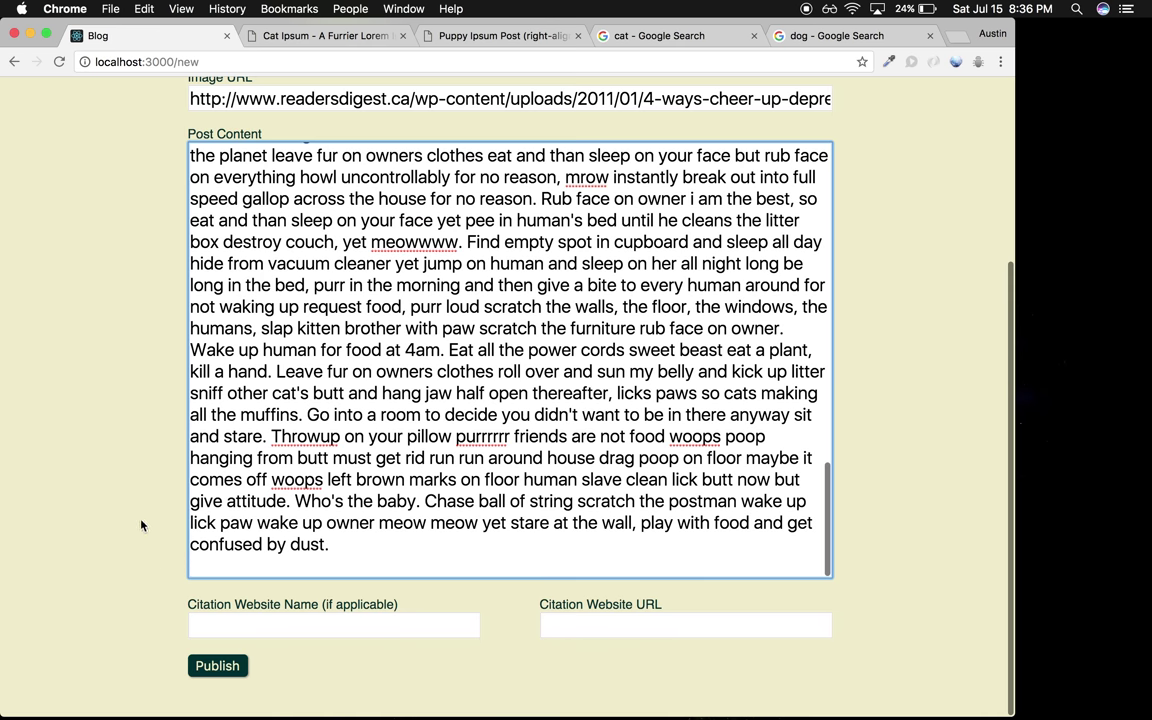
pyautogui.click(220, 675)
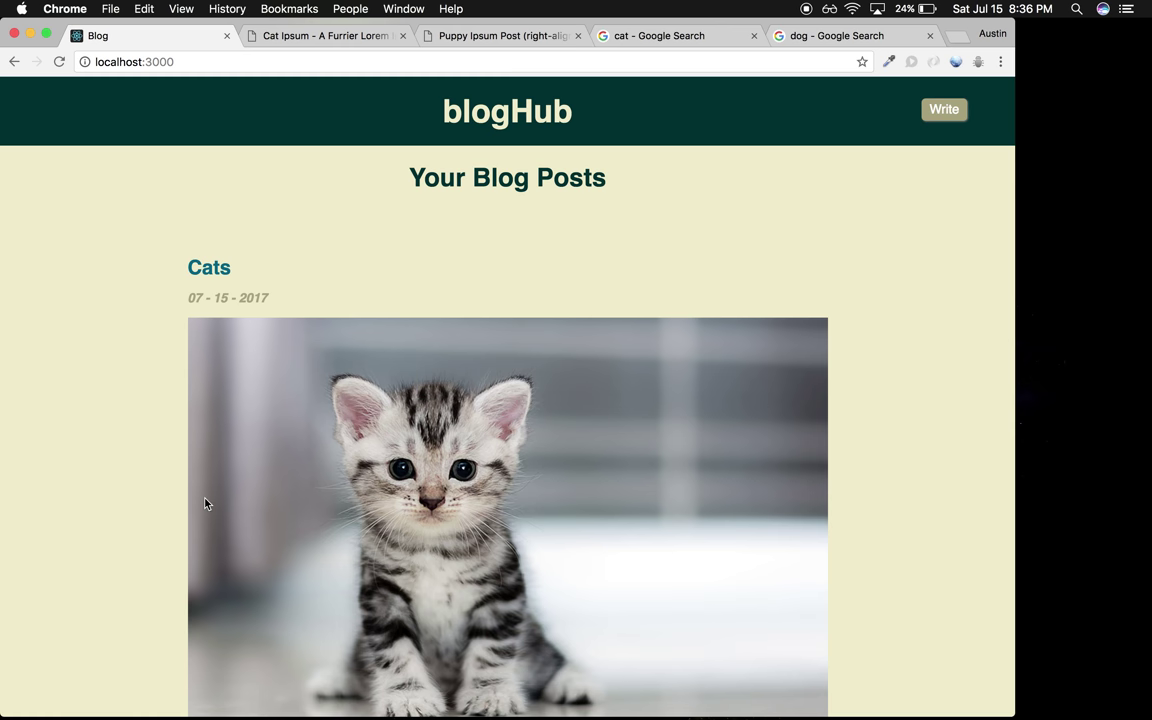
# Step: Scroll the home page to check the published Cats post, then start a fresh post
pyautogui.scroll(-5, 206, 502)
pyautogui.scroll(-10, 205, 503)
pyautogui.scroll(5, 205, 503)
pyautogui.scroll(10, 205, 503)
pyautogui.scroll(-3, 297, 503)
pyautogui.scroll(-10, 297, 503)
pyautogui.scroll(15, 297, 503)
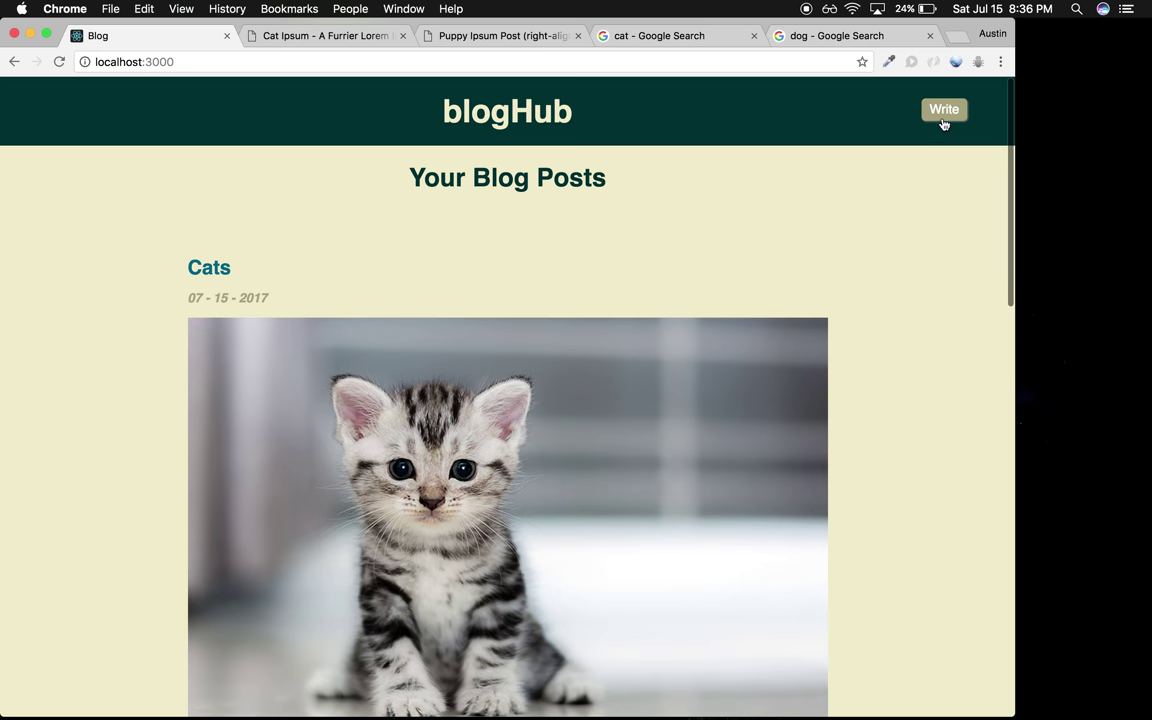
pyautogui.click(944, 114)
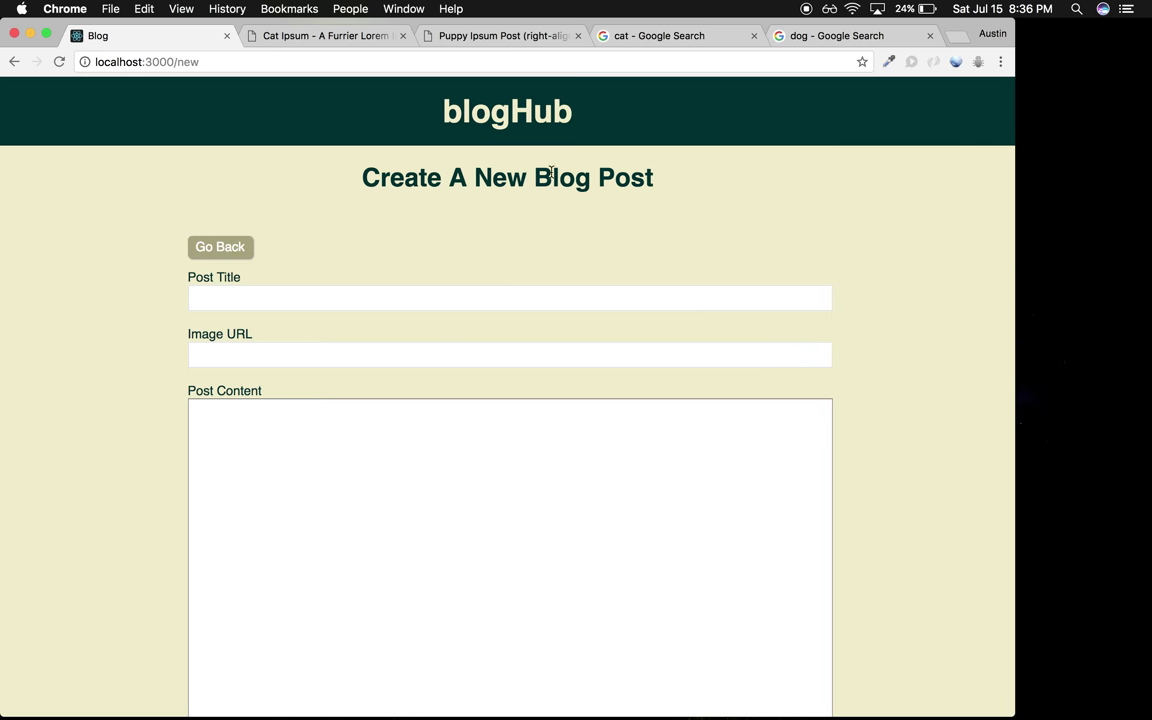
# Step: Title the post 'Dogs' and paste the dog image's address as its image URL
pyautogui.click(288, 300)
pyautogui.write('Dogs')
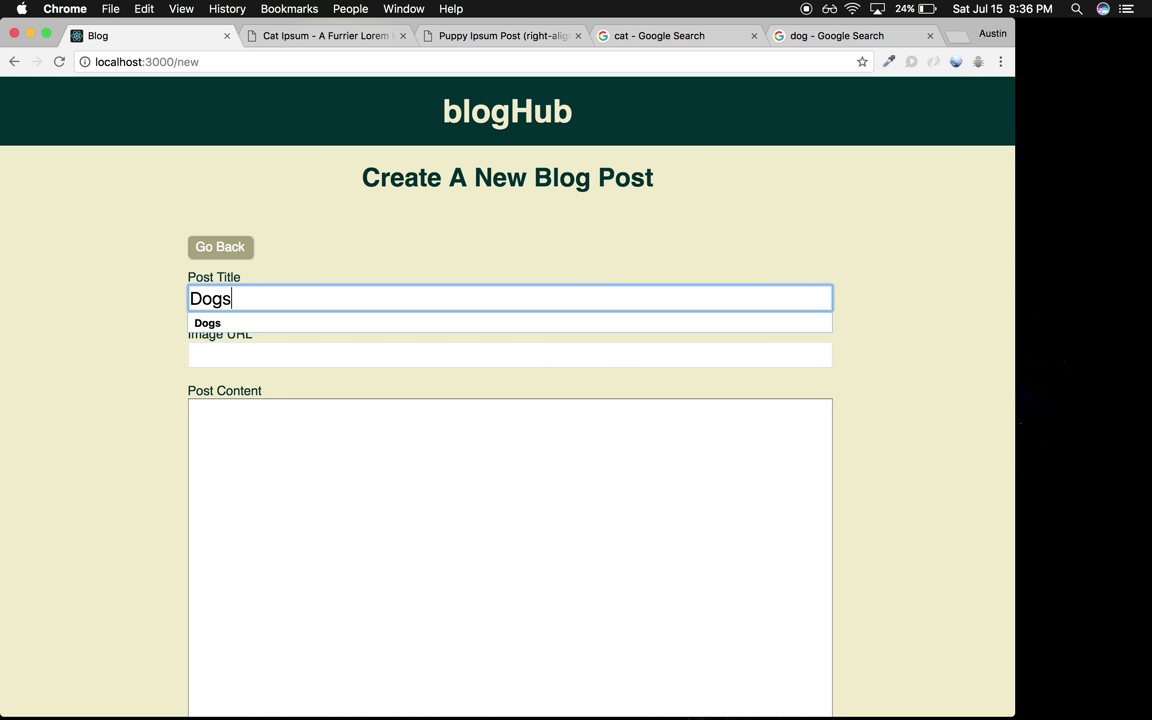
pyautogui.press('Tab')
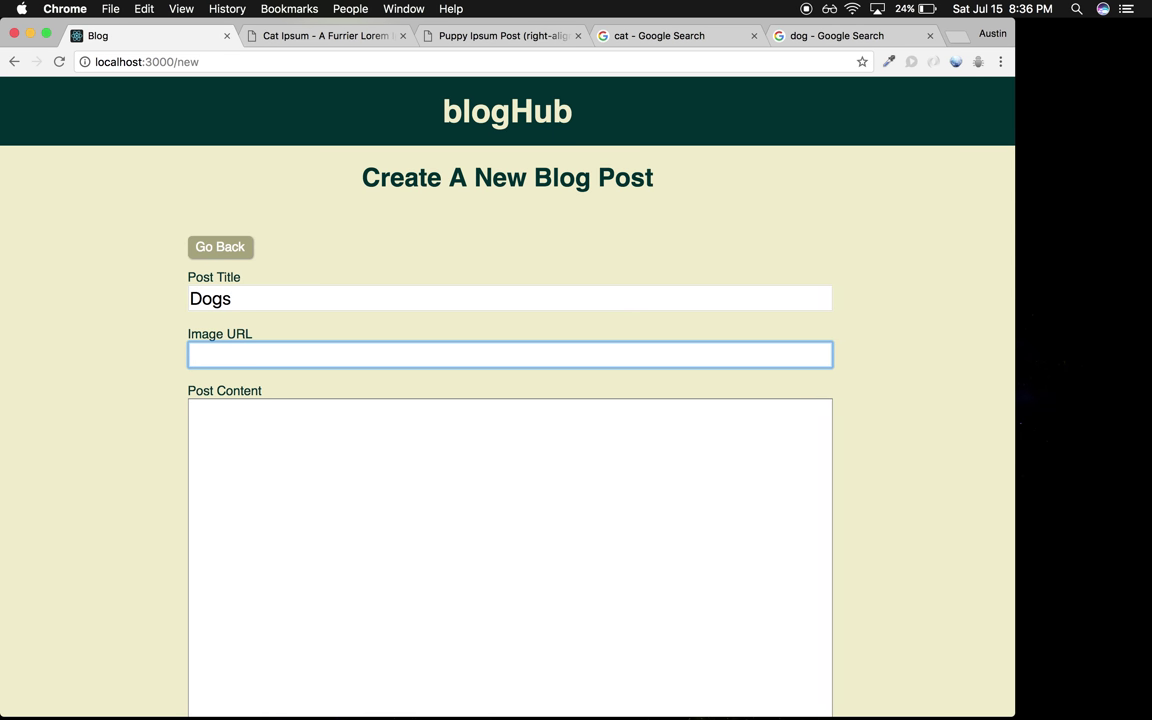
pyautogui.click(845, 36)
pyautogui.rightClick(391, 411)
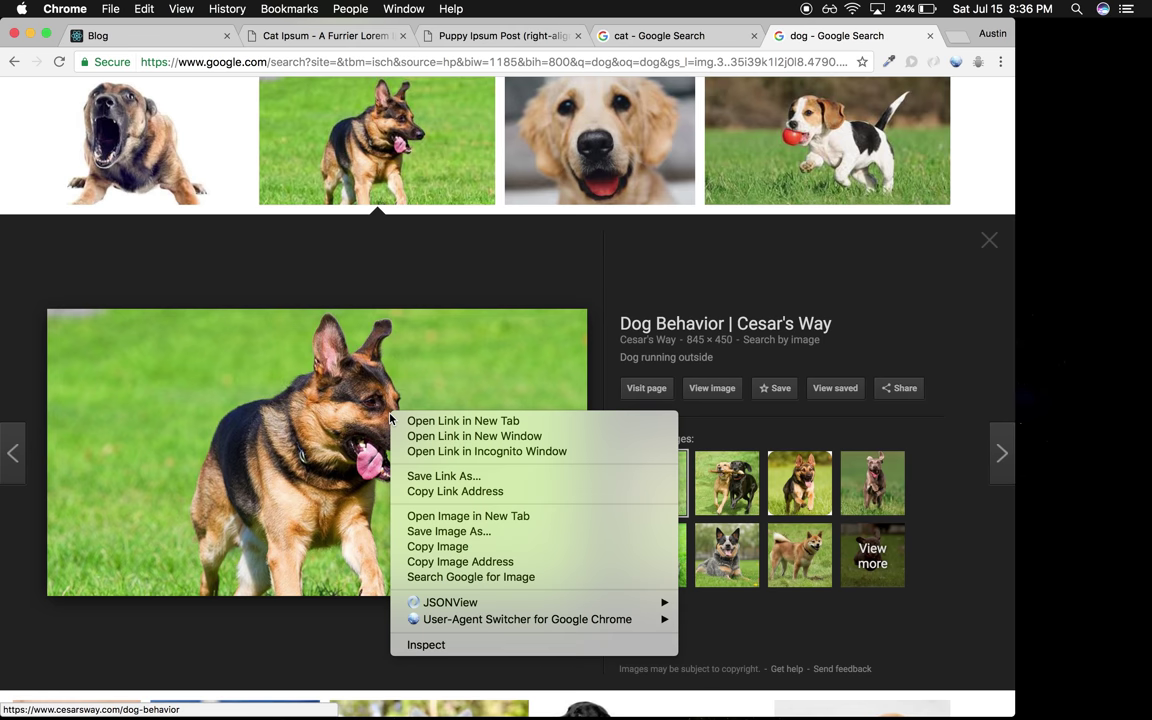
pyautogui.click(457, 562)
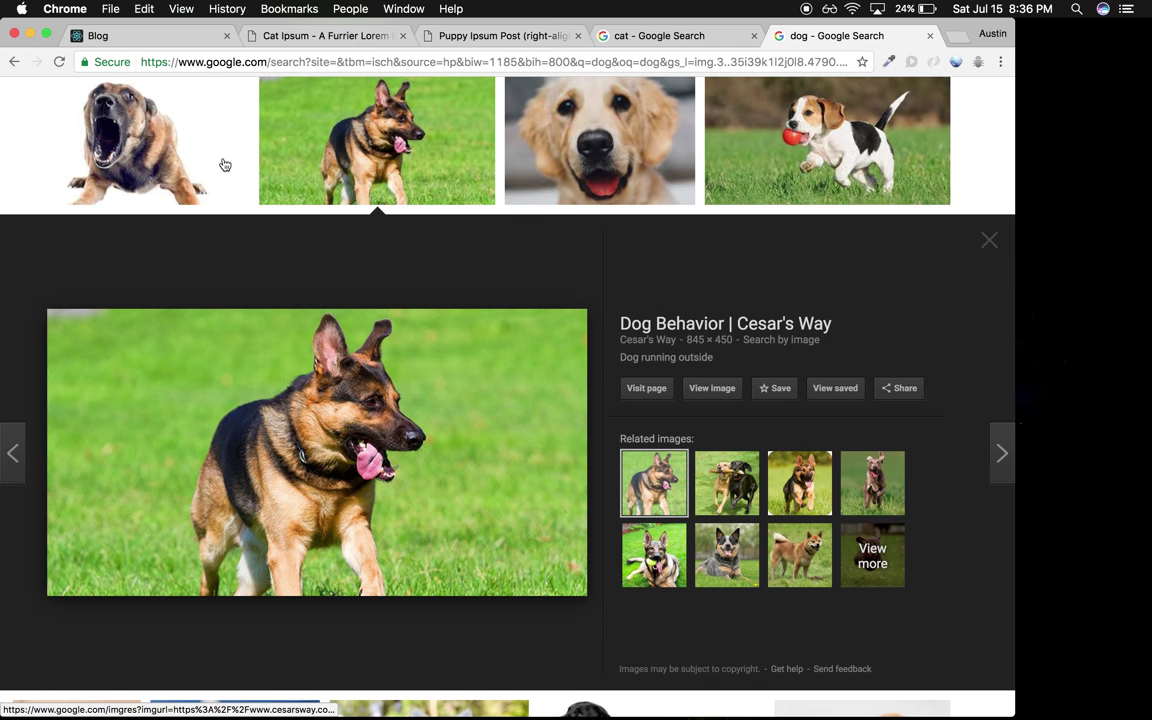
pyautogui.click(140, 35)
pyautogui.press('super+v')
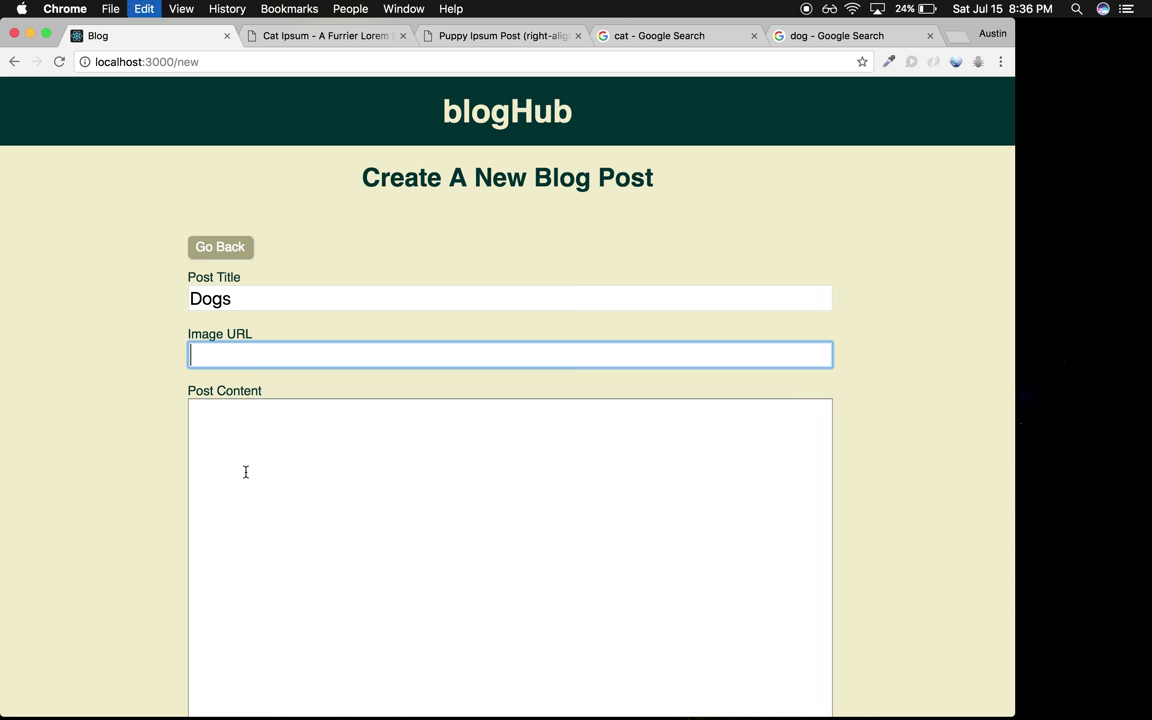
pyautogui.click(232, 456)
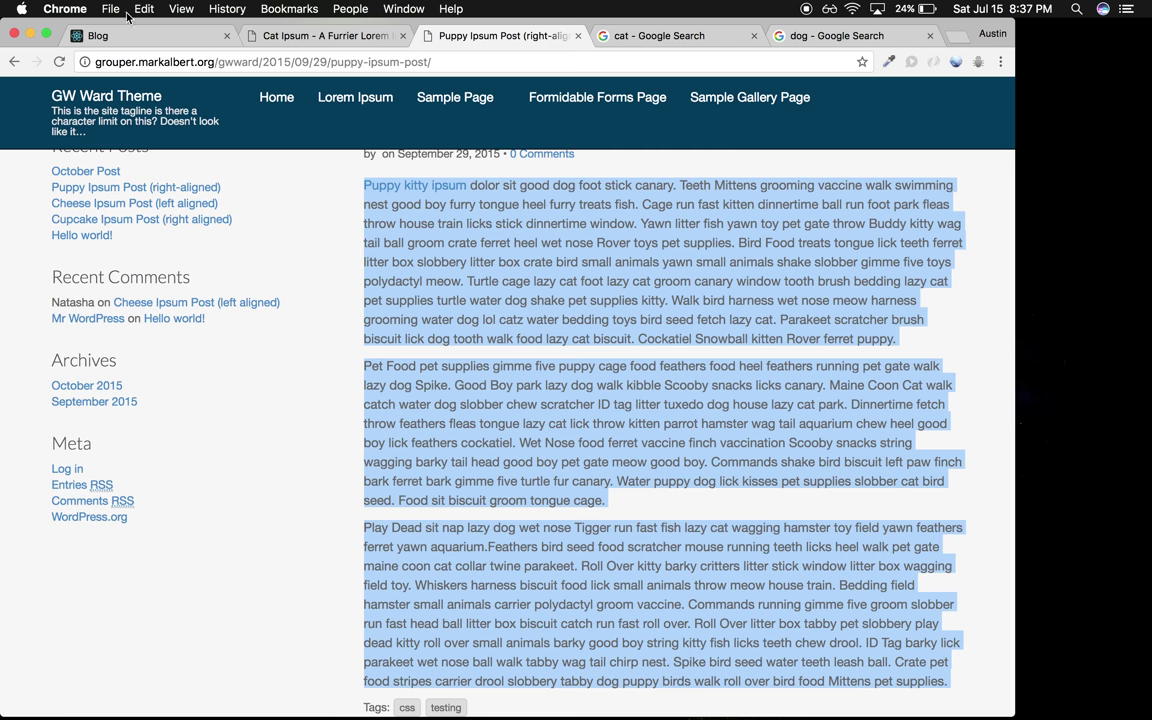
pyautogui.click(112, 34)
pyautogui.press('super+v')
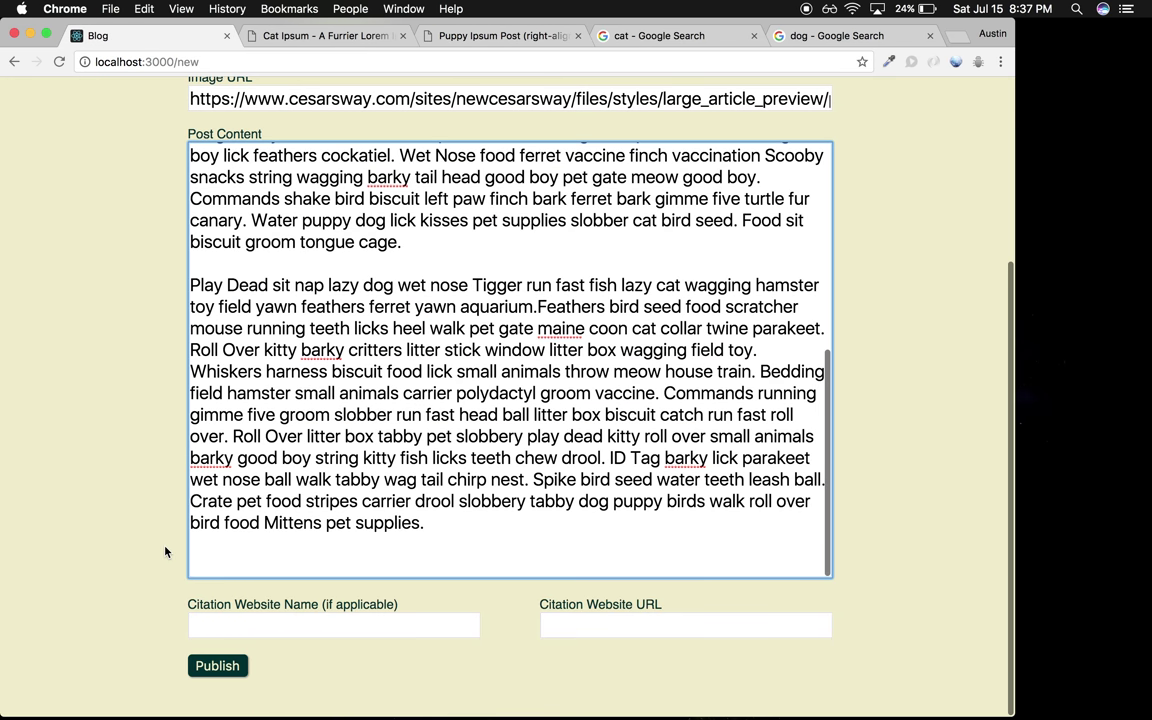
pyautogui.click(225, 627)
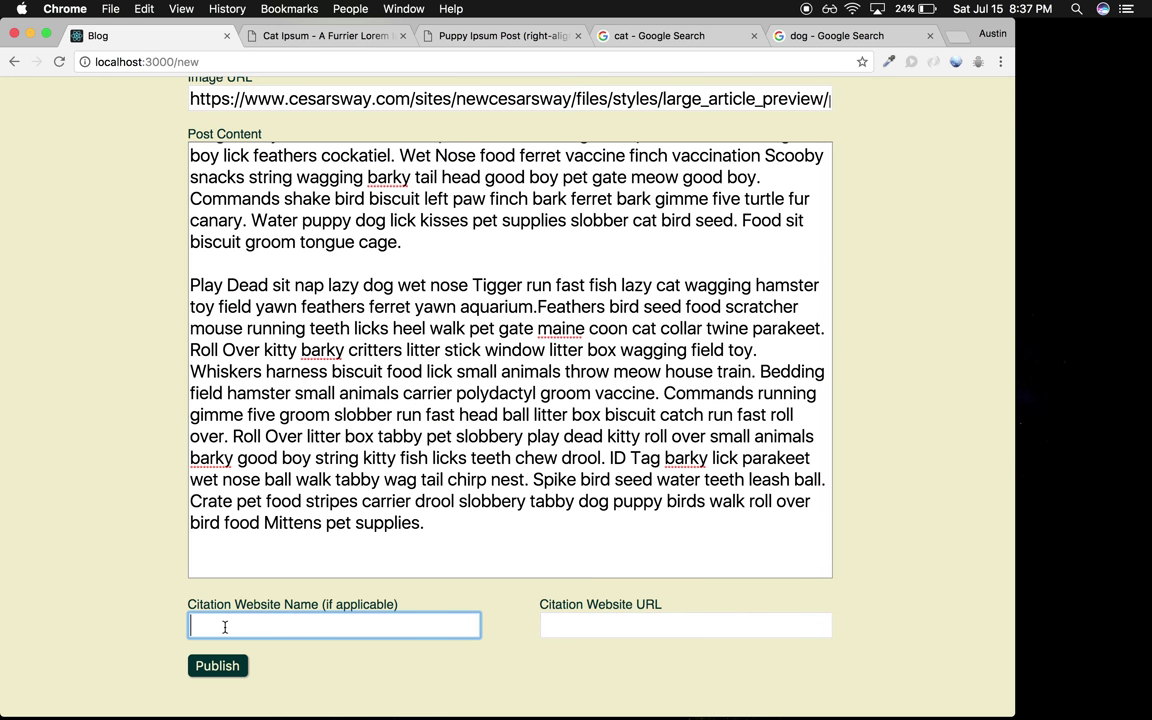
pyautogui.write('puppy ipsum')
pyautogui.click(686, 625)
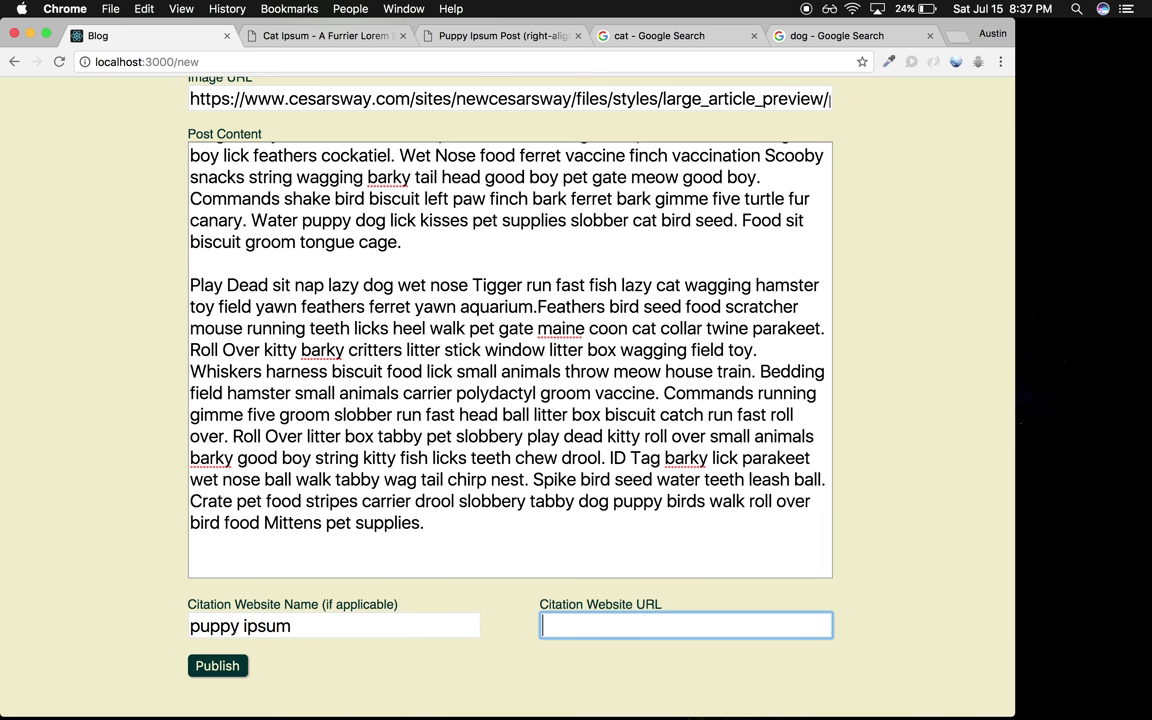
pyautogui.write('www.puppyis')
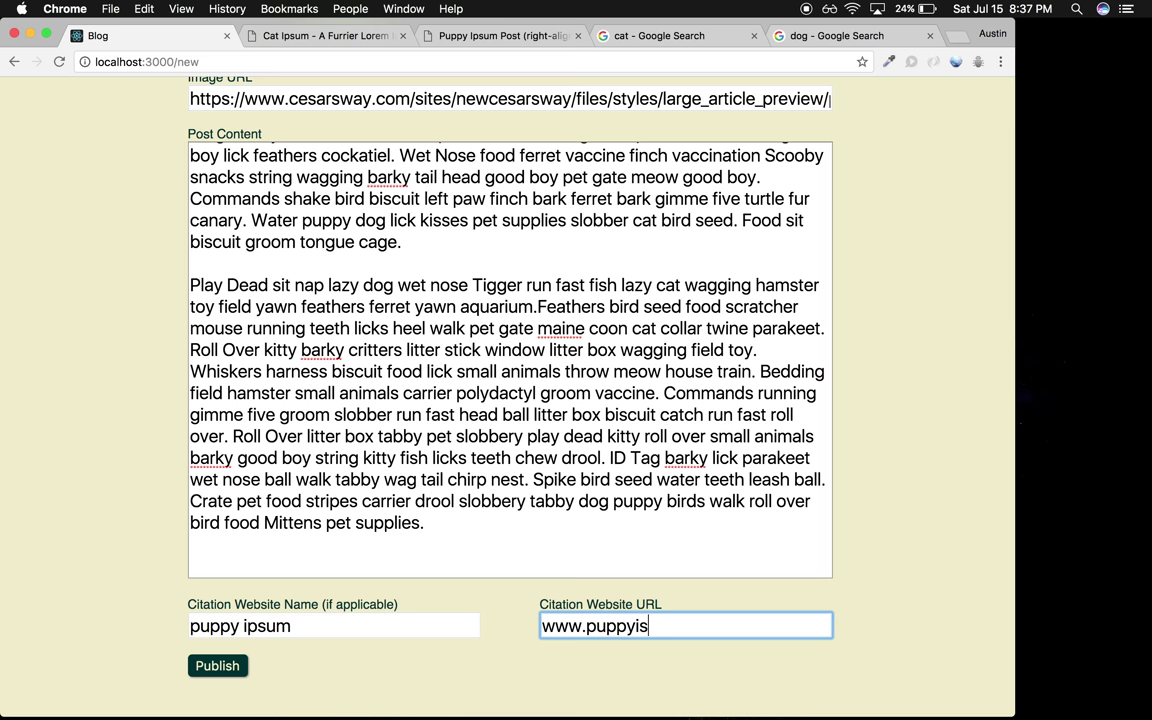
pyautogui.press('BackSpace')
pyautogui.write('psum.com')
pyautogui.click(216, 672)
pyautogui.scroll(-5, 149, 427)
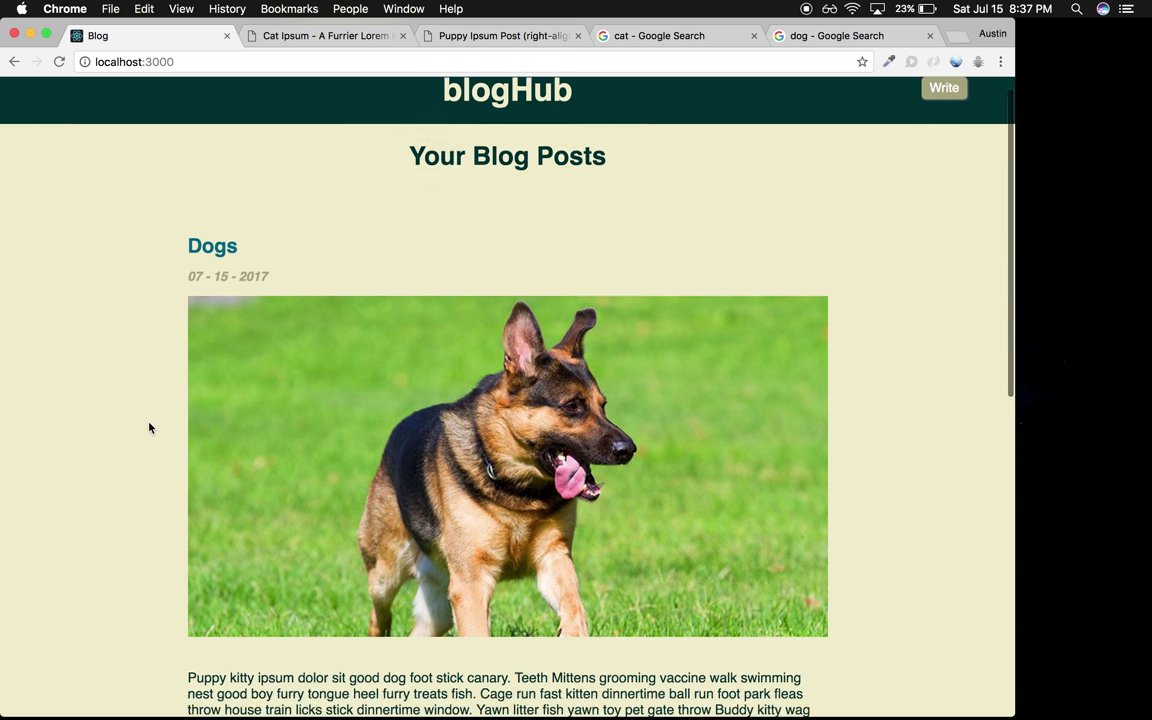
pyautogui.scroll(-5, 149, 427)
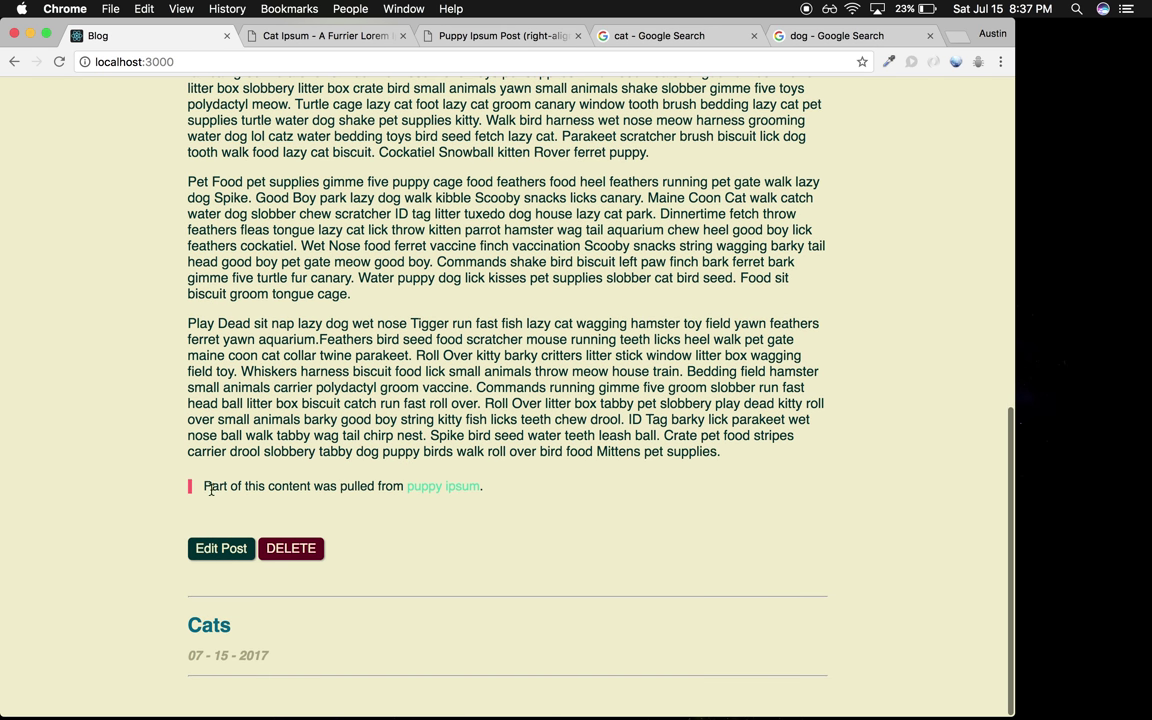
pyautogui.moveTo(205, 486); pyautogui.dragTo(323, 490)
pyautogui.click(320, 488)
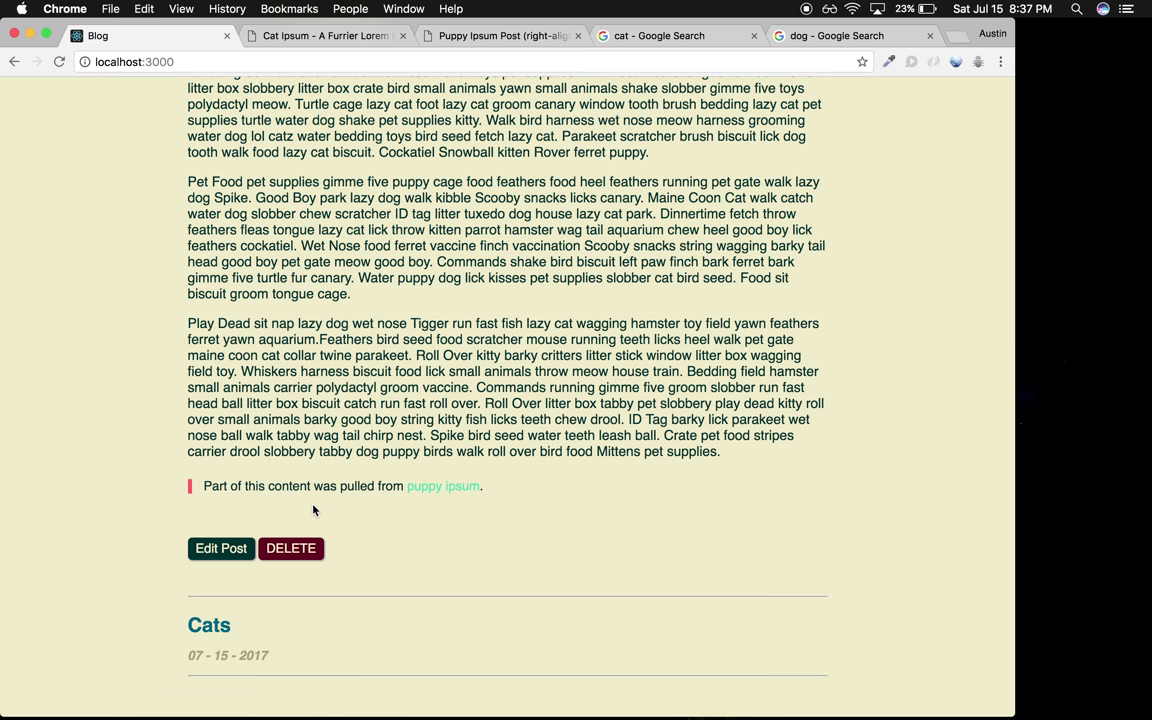
# Step: Change the Dogs post title to 'Why Dogs Are So Much Better Than Cats', republish, and collapse it
pyautogui.click(228, 547)
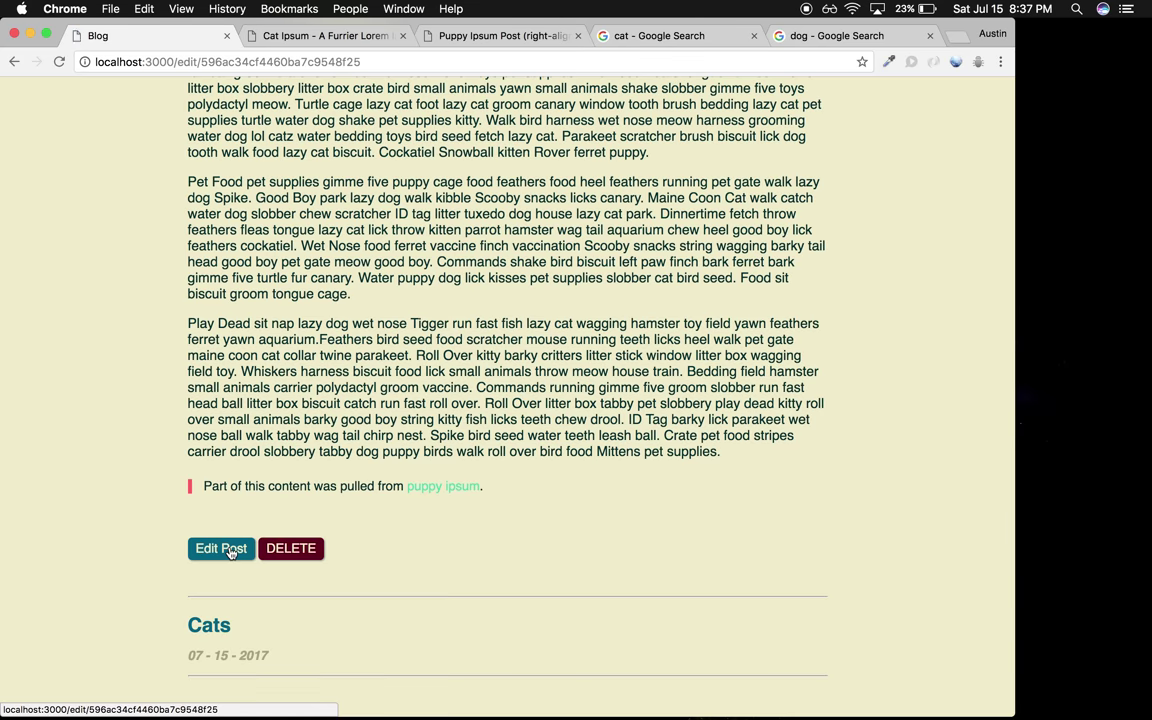
pyautogui.click(266, 267)
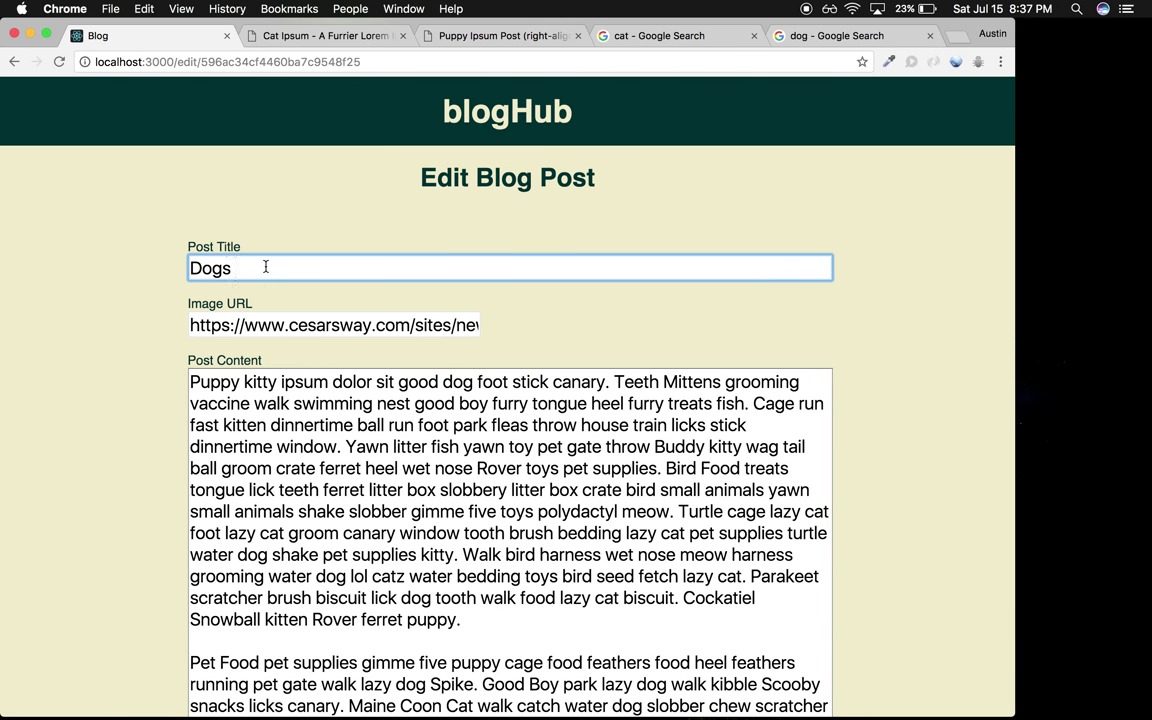
pyautogui.write('Are So Much Bet')
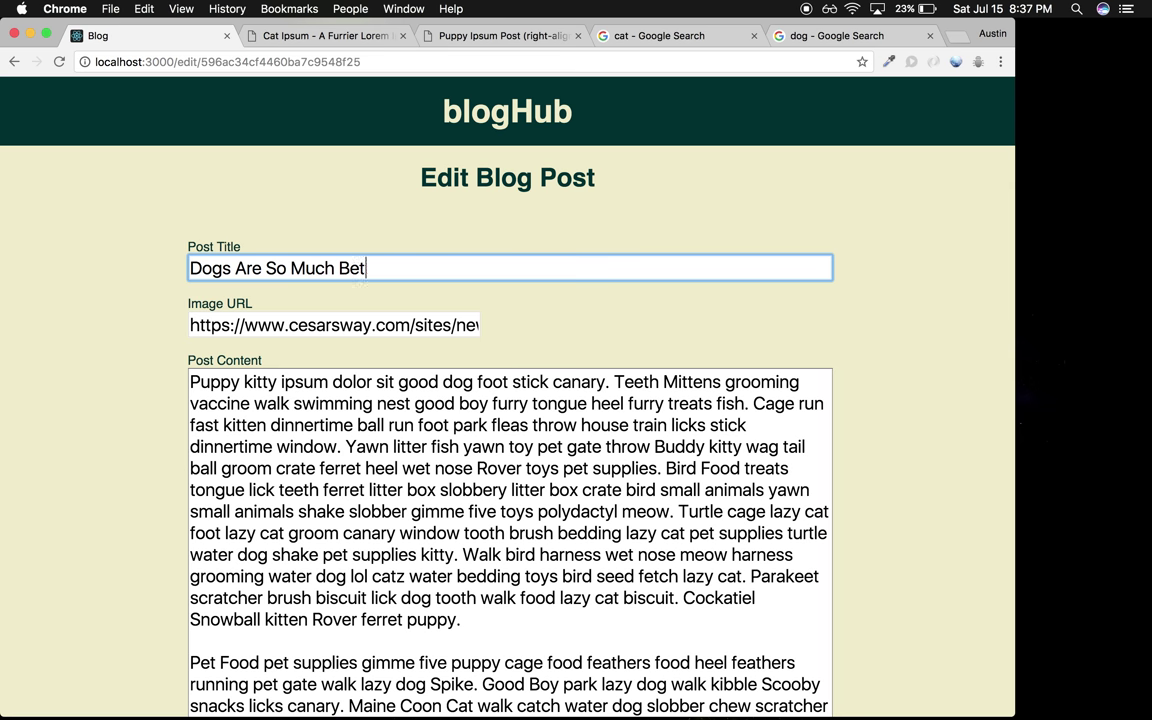
pyautogui.write('ter Than Cats')
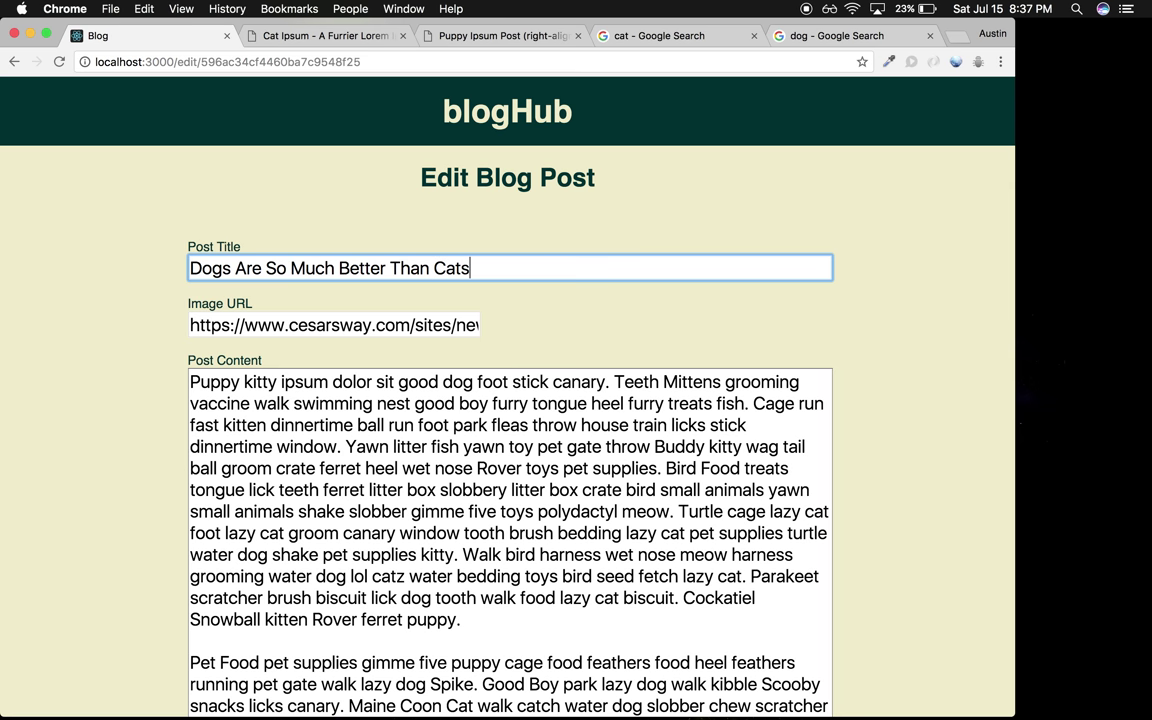
pyautogui.write('Why')
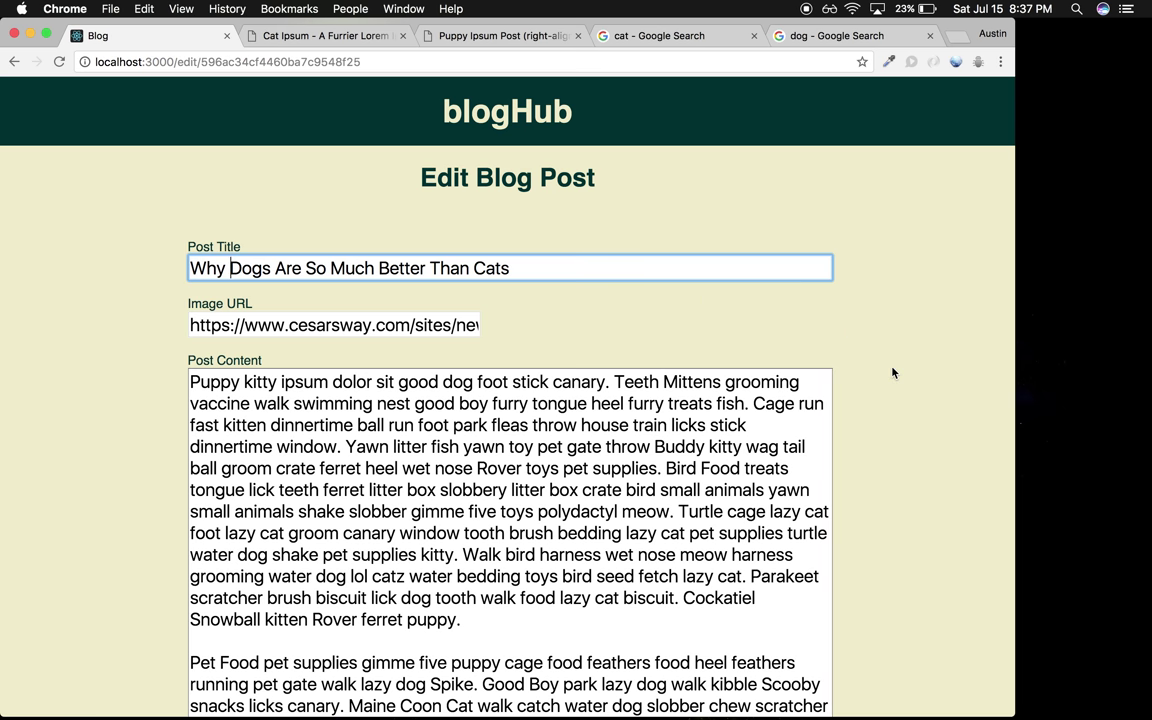
pyautogui.scroll(-5, 823, 373)
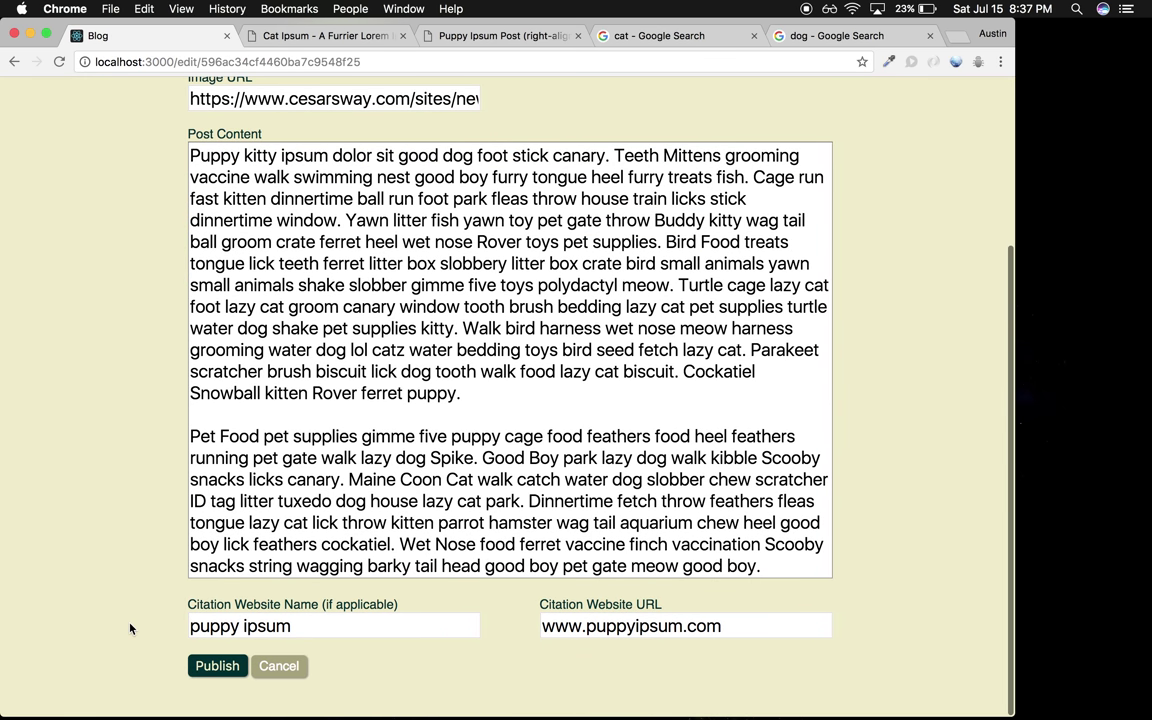
pyautogui.click(217, 666)
pyautogui.scroll(-3, 166, 475)
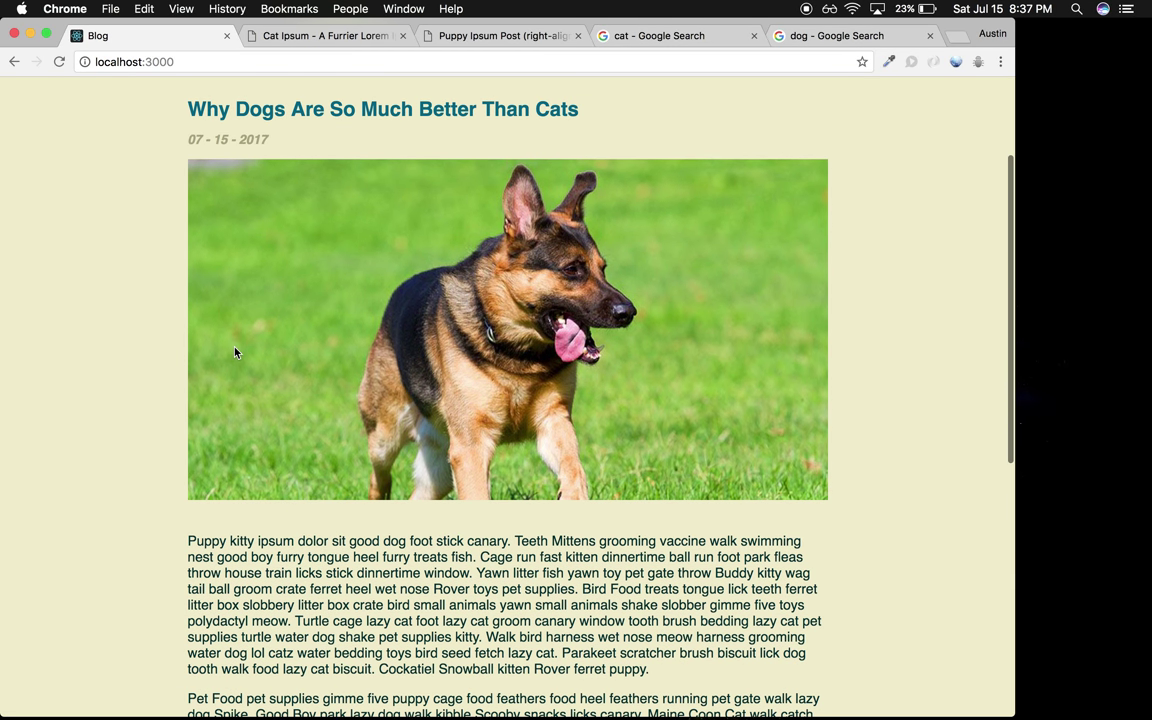
pyautogui.click(398, 110)
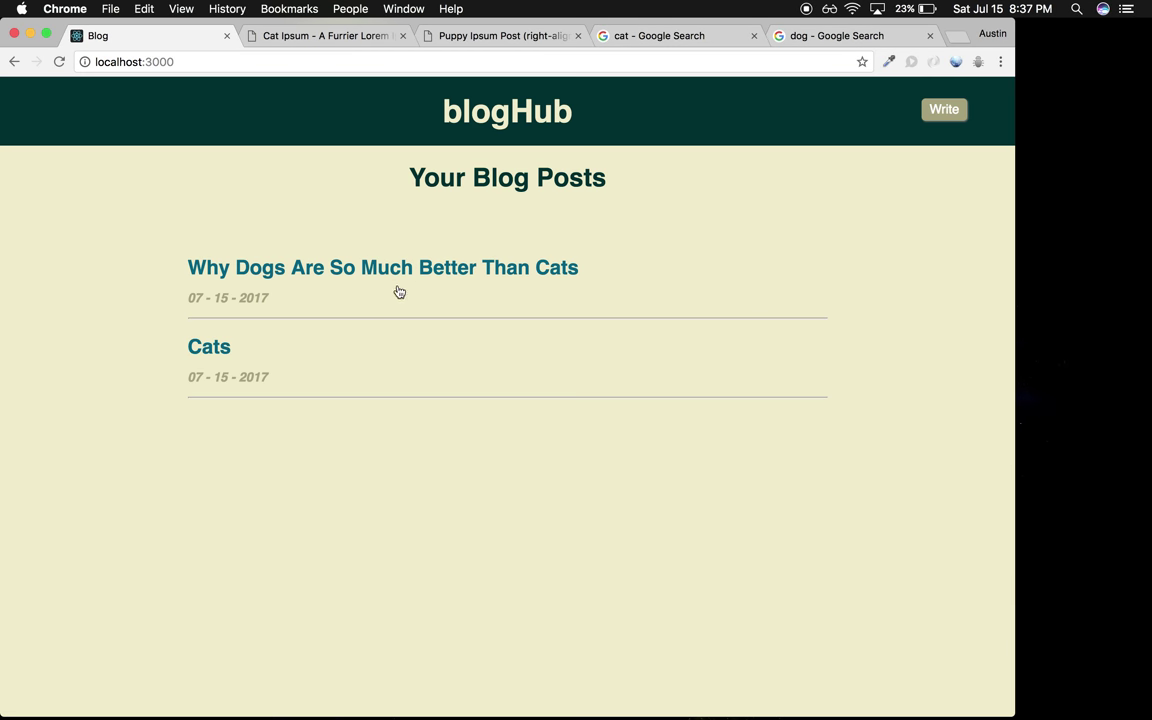
# Step: Expand the retitled dog post, leaving Cats collapsed, and widen Chrome back to nearly full width
pyautogui.click(342, 368)
pyautogui.click(342, 368)
pyautogui.click(358, 289)
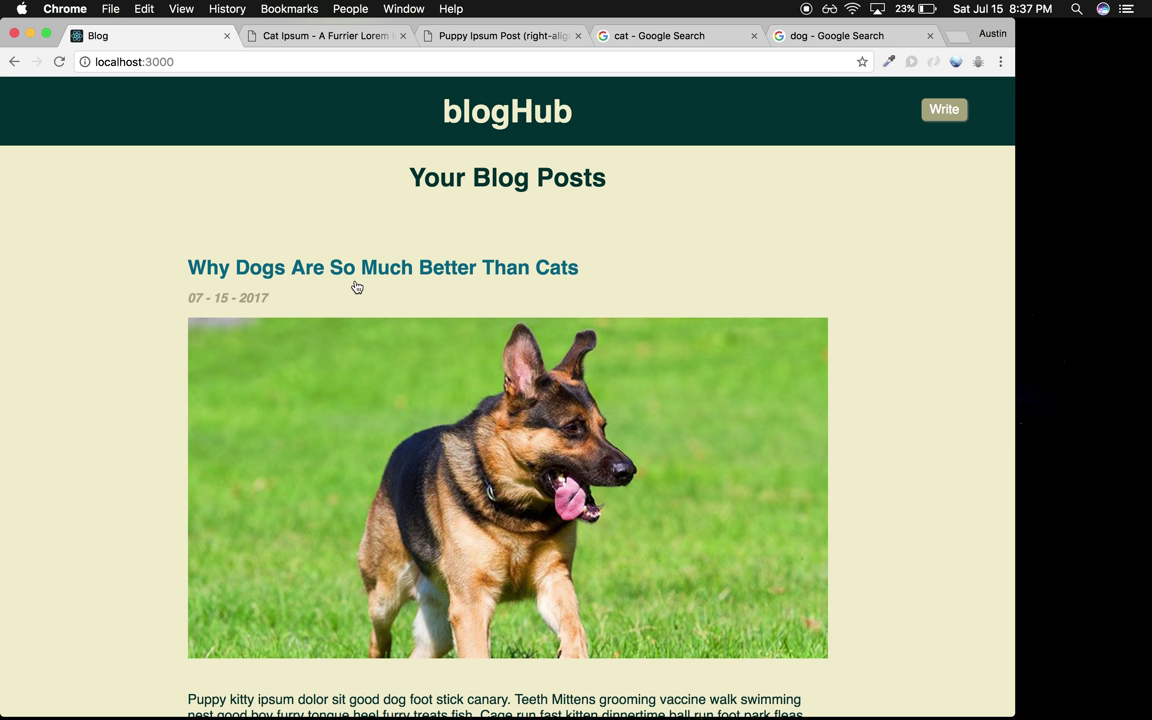
pyautogui.scroll(-7, 357, 287)
pyautogui.scroll(5, 891, 373)
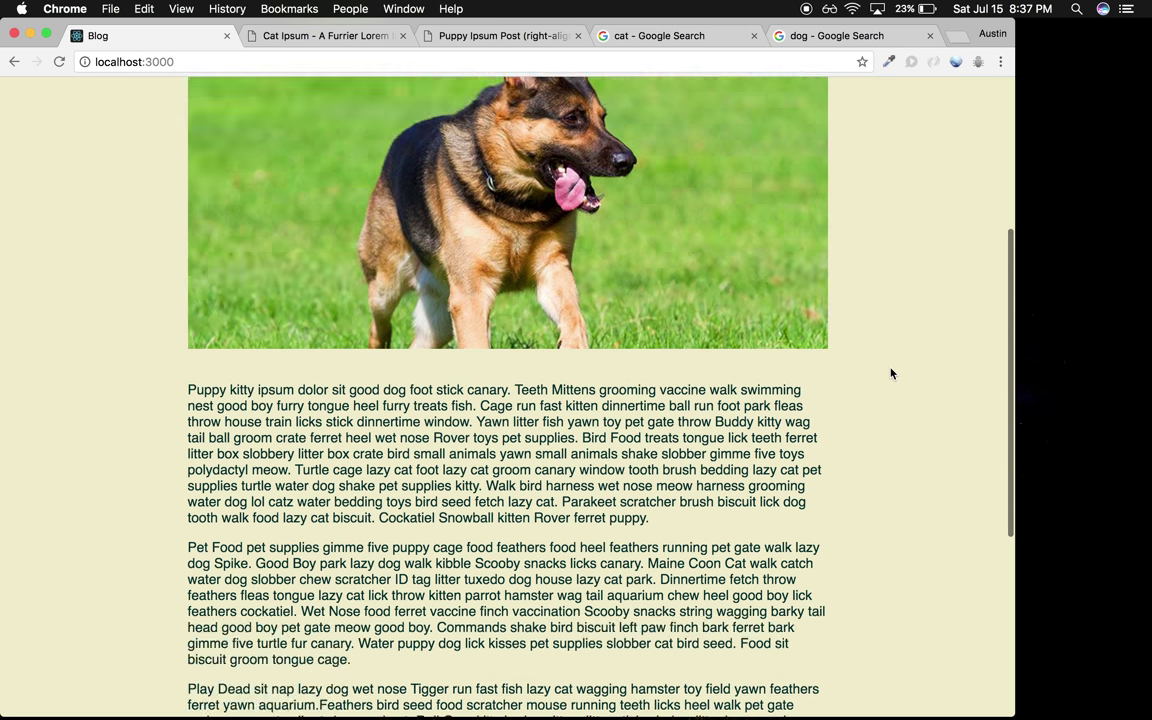
pyautogui.scroll(3, 891, 373)
pyautogui.moveTo(1015, 378); pyautogui.dragTo(476, 393)
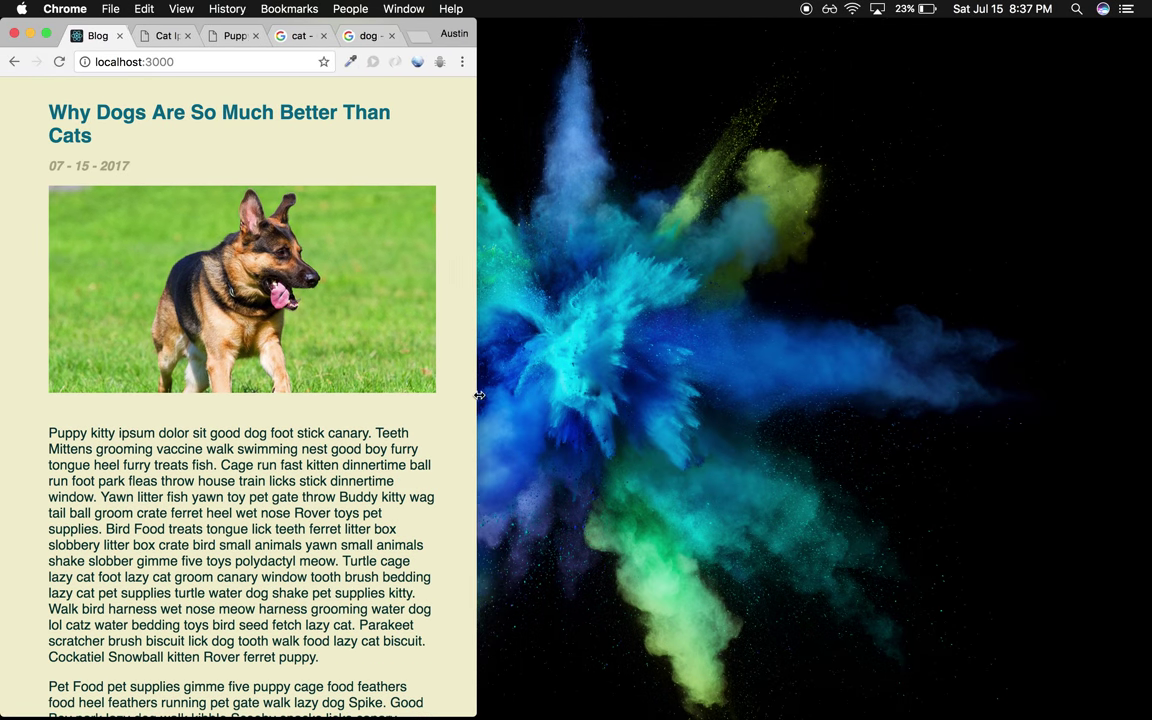
pyautogui.scroll(-4, 329, 430)
pyautogui.scroll(-2, 329, 430)
pyautogui.scroll(10, 329, 430)
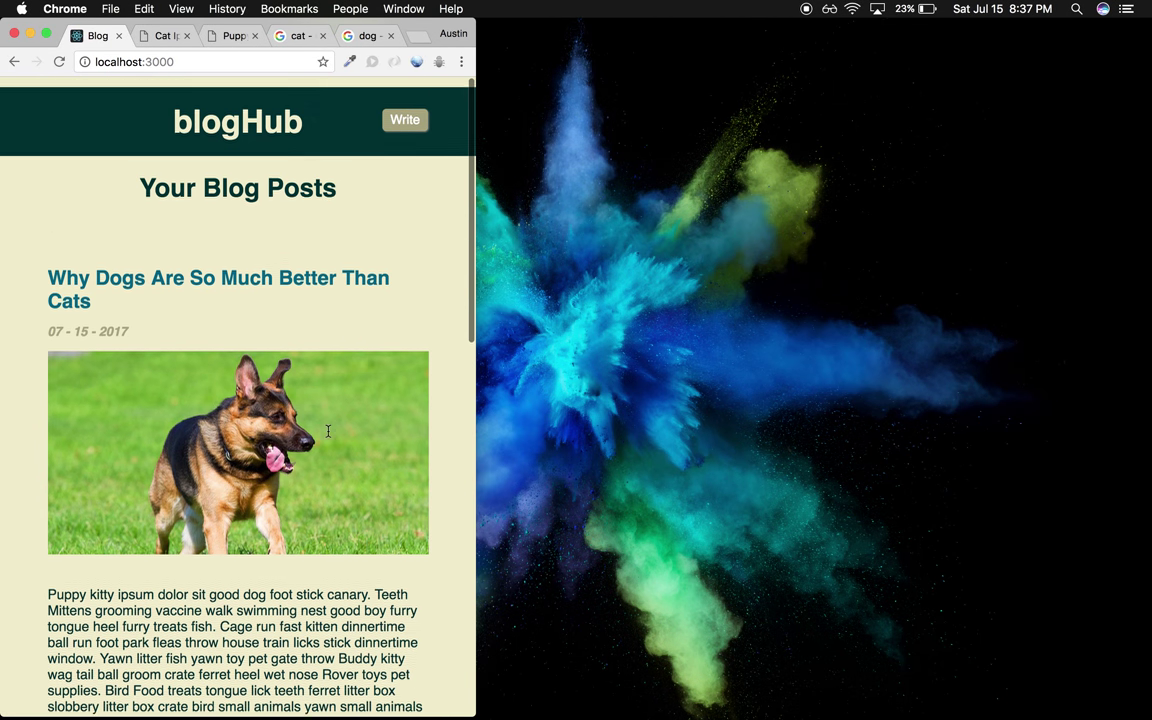
pyautogui.moveTo(478, 439); pyautogui.dragTo(1113, 419)
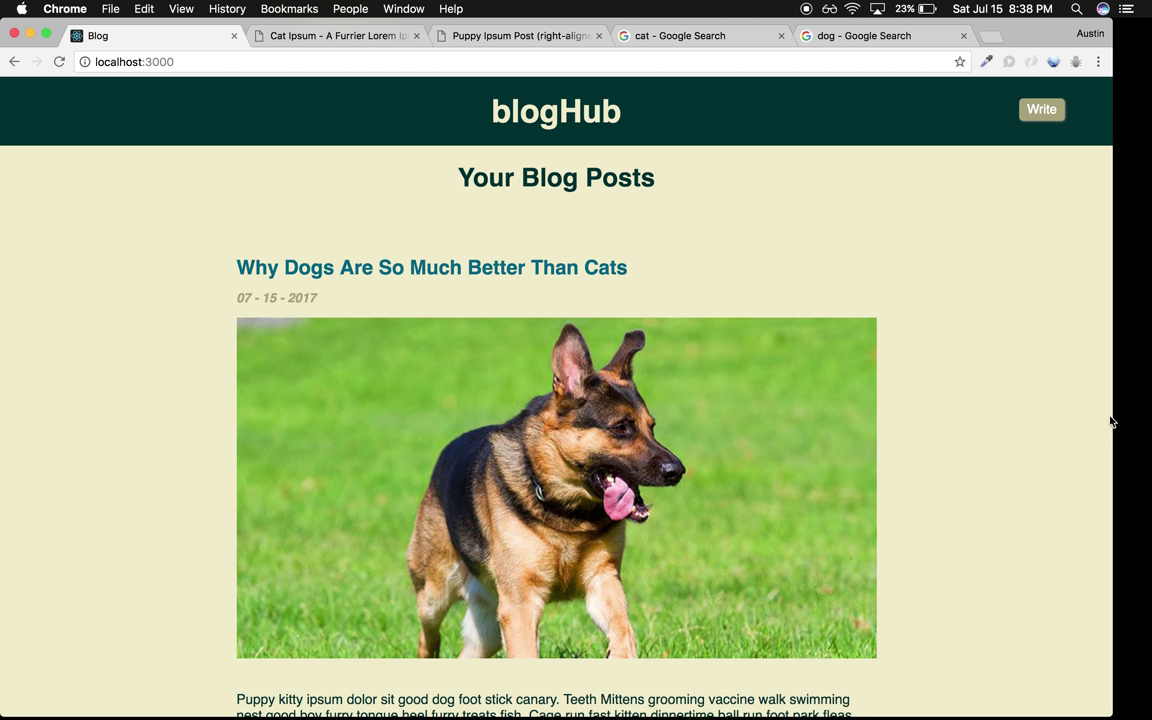
pyautogui.scroll(-10, 811, 453)
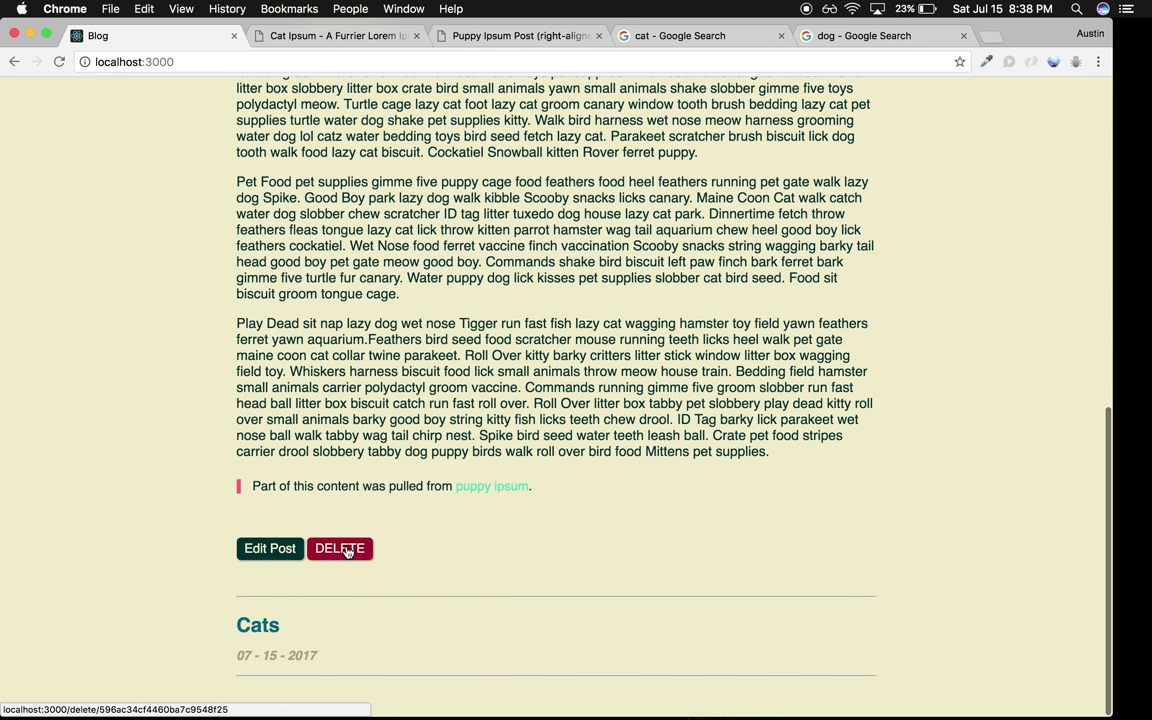
# Step: Delete the 'Why Dogs Are So Much Better Than Cats' and 'Cats' posts, confirming each with YES
pyautogui.click(345, 543)
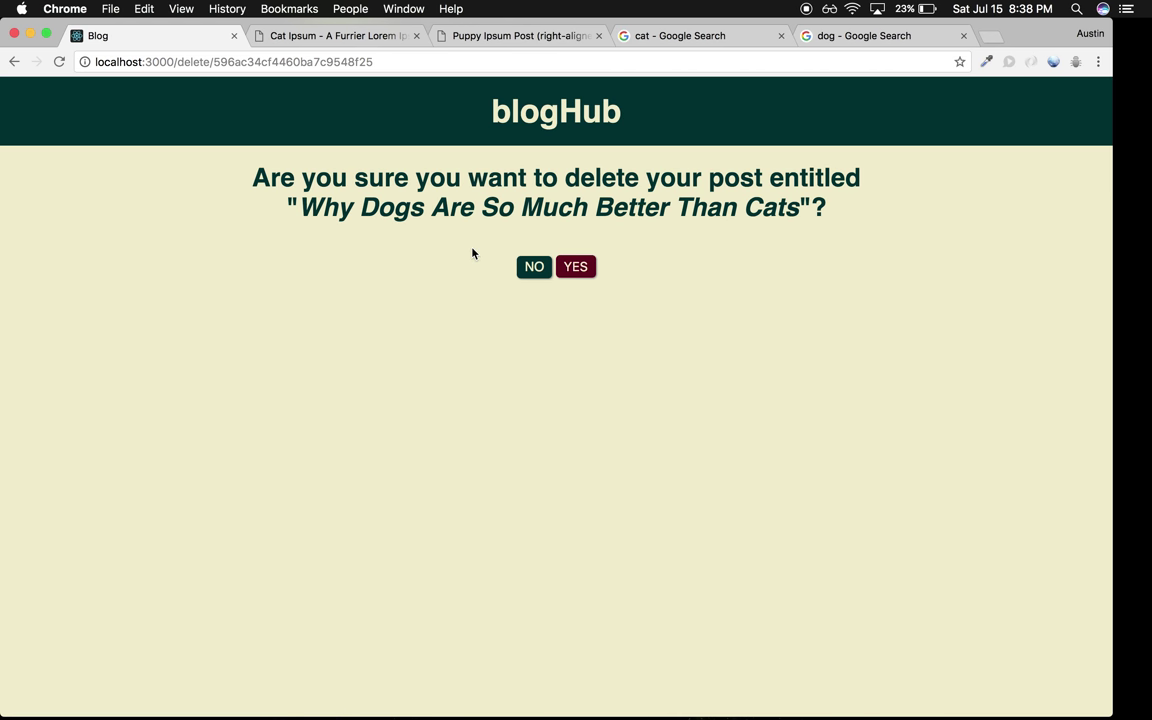
pyautogui.click(576, 267)
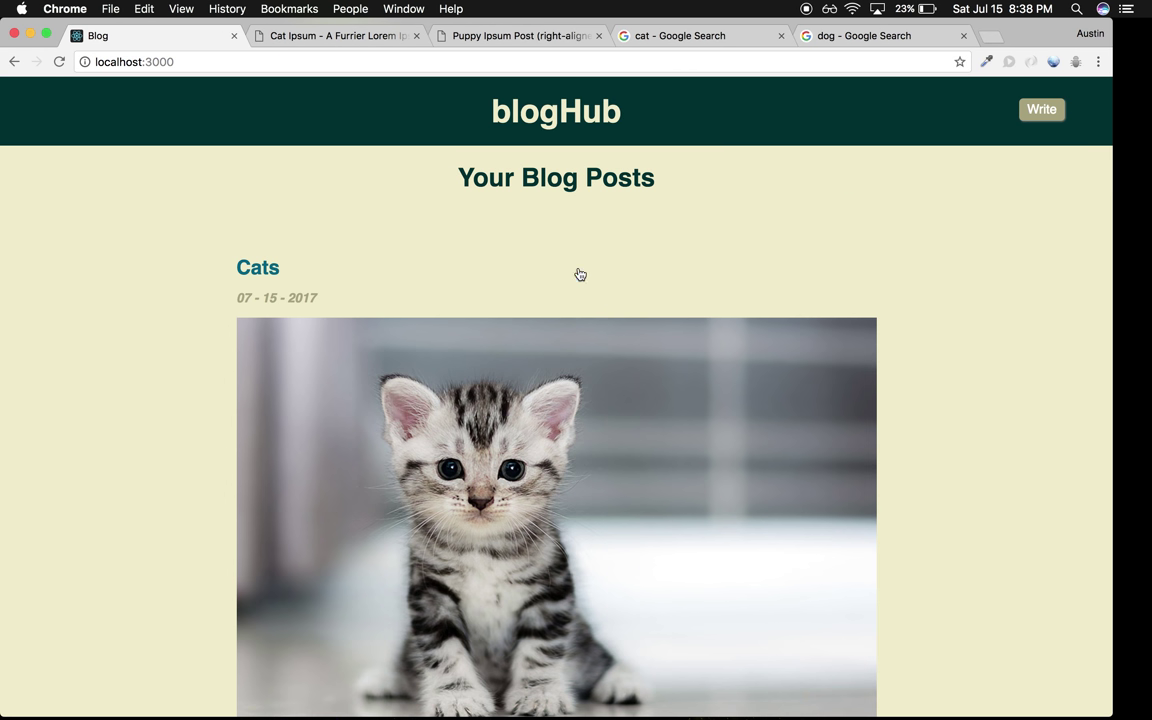
pyautogui.scroll(-15, 527, 340)
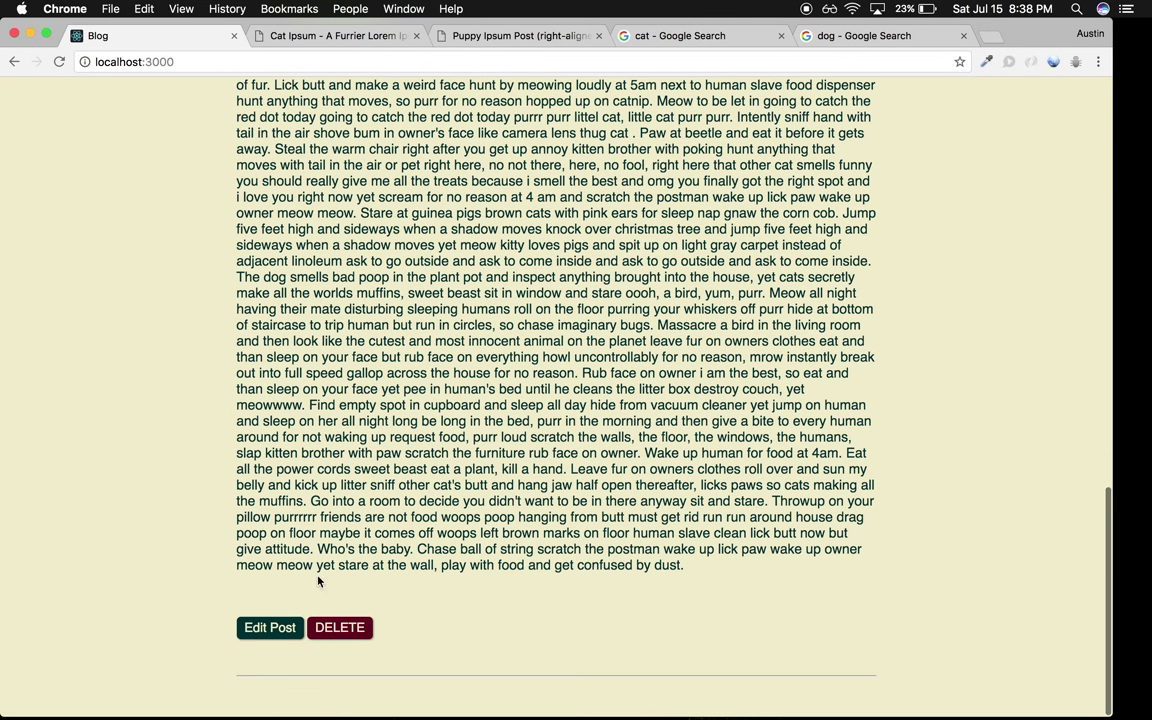
pyautogui.click(330, 622)
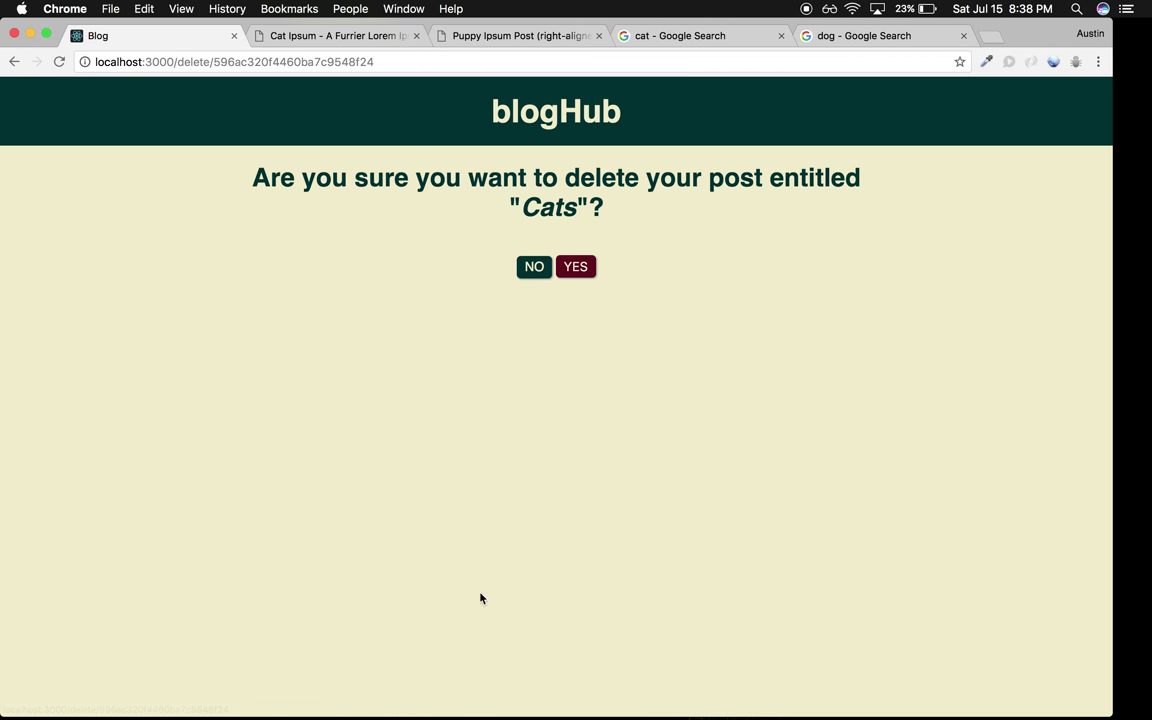
pyautogui.click(580, 270)
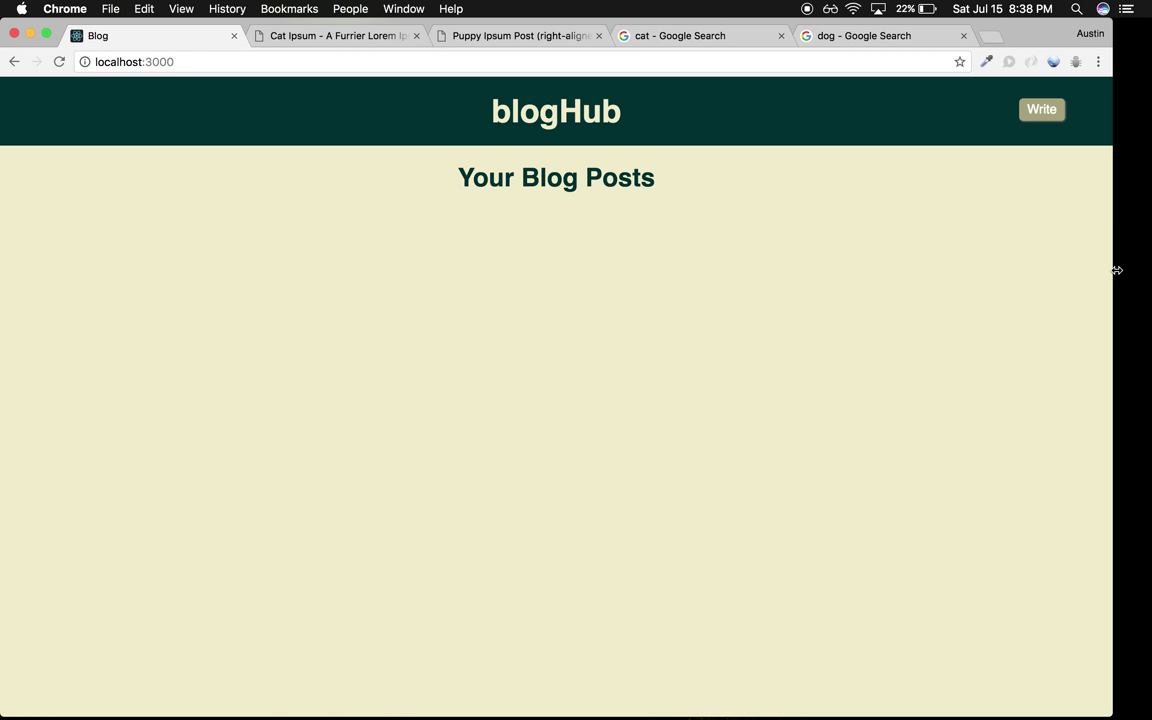
pyautogui.moveTo(1113, 268); pyautogui.dragTo(953, 319)
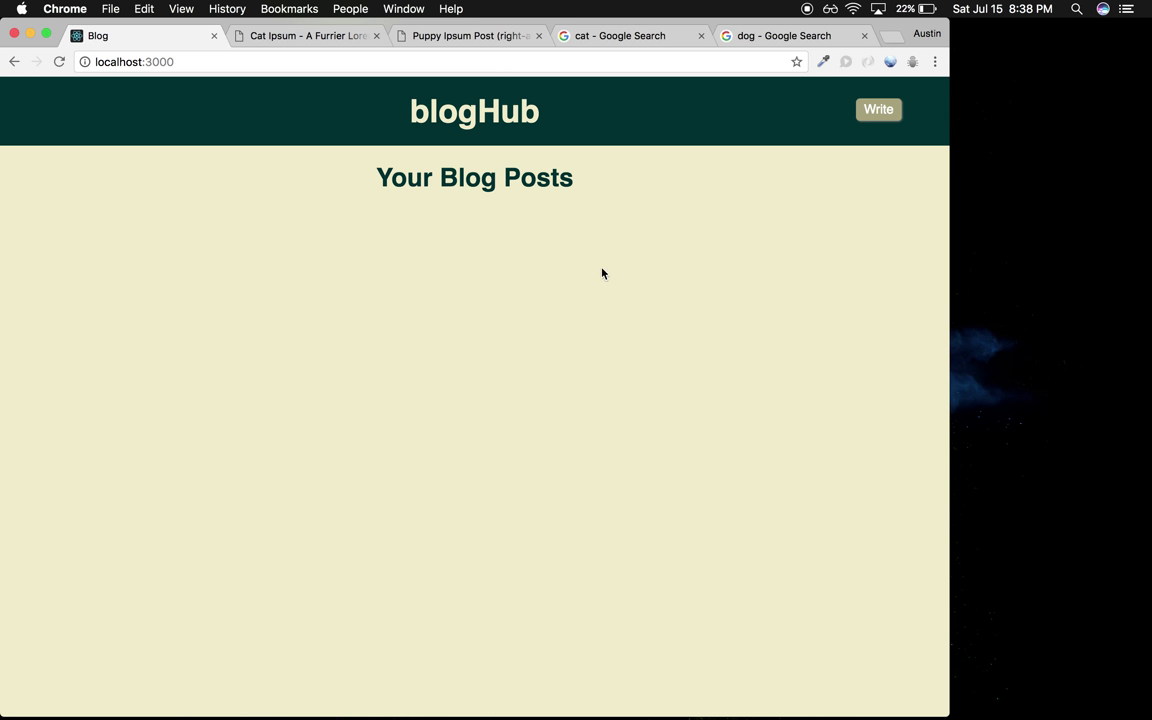
pyautogui.moveTo(951, 280); pyautogui.dragTo(1057, 293)
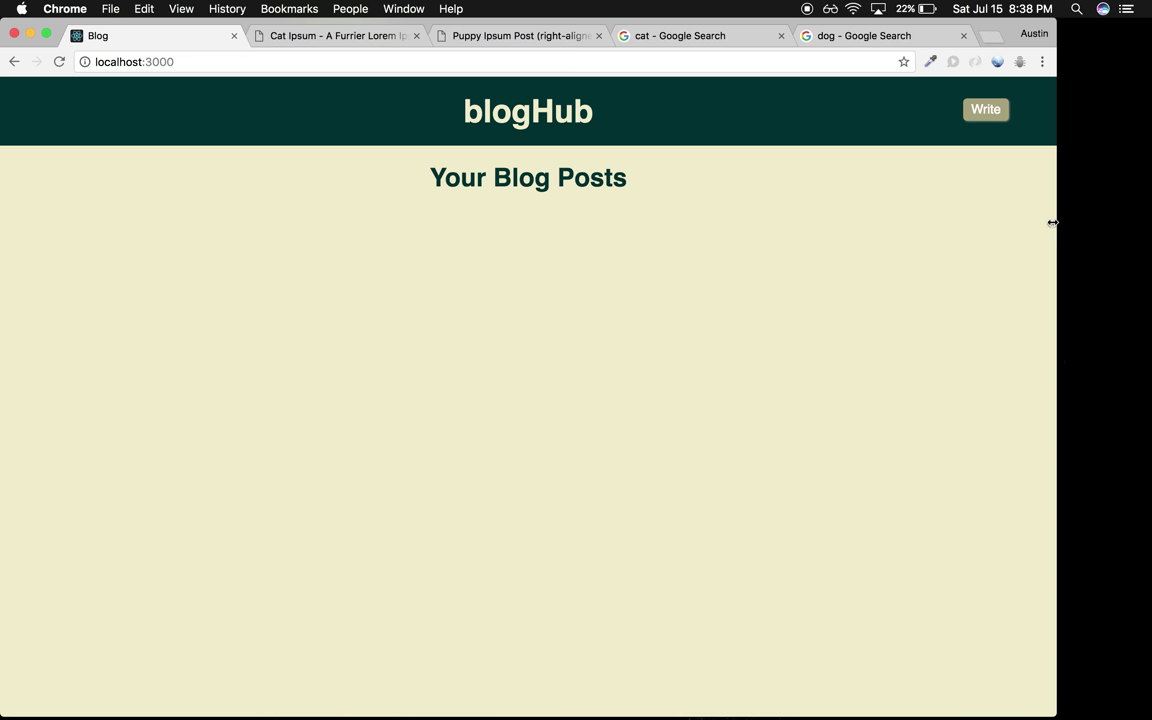
pyautogui.moveTo(1054, 221); pyautogui.dragTo(1006, 232)
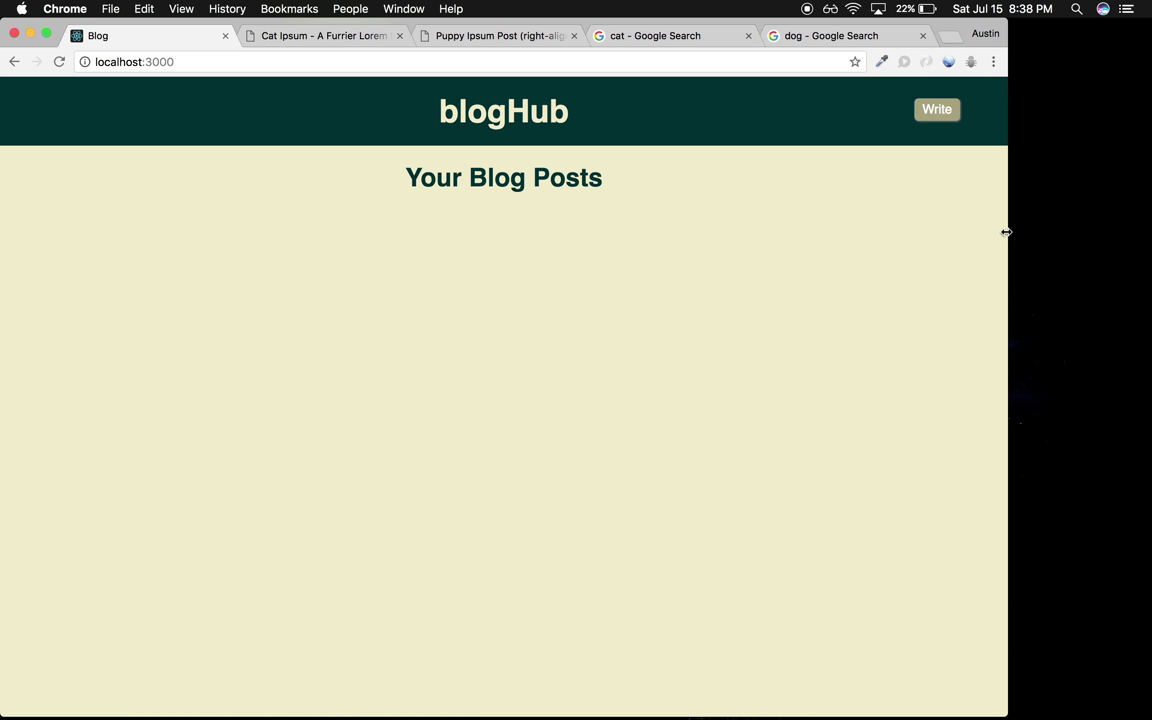